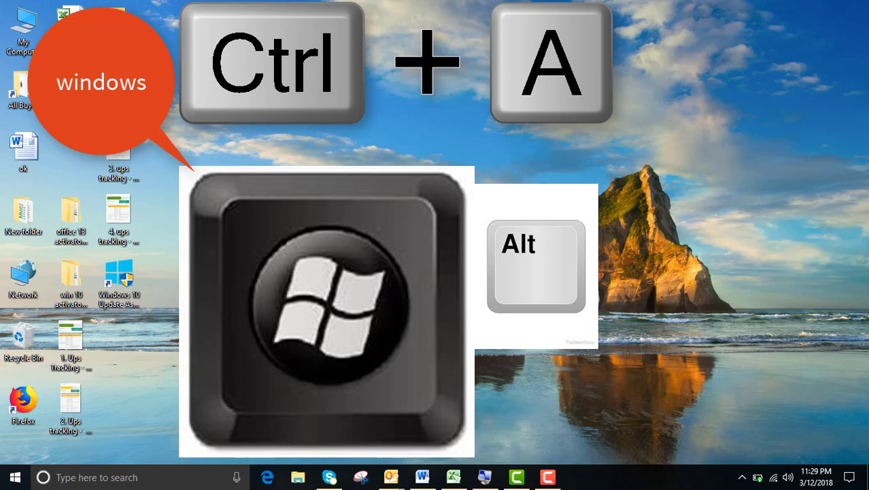
# Open the Start menu and the Action Center in turn, dismissing each one after viewing it.
pyautogui.press('super')
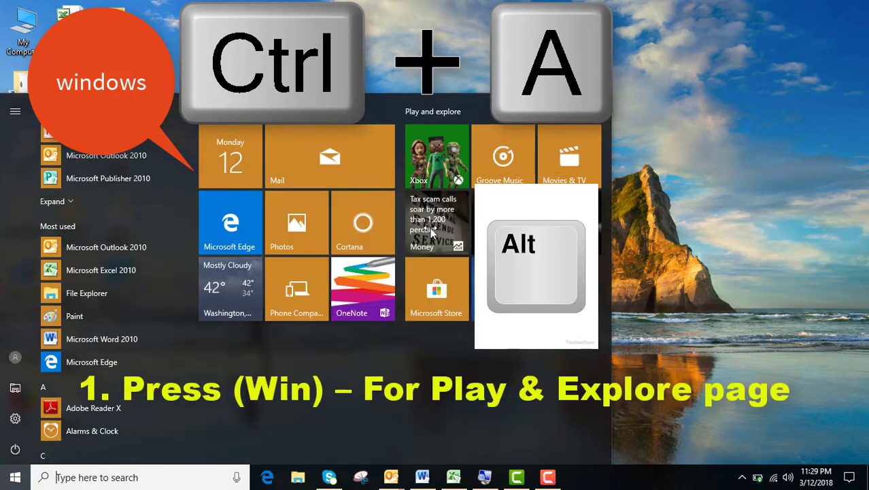
pyautogui.click(642, 85)
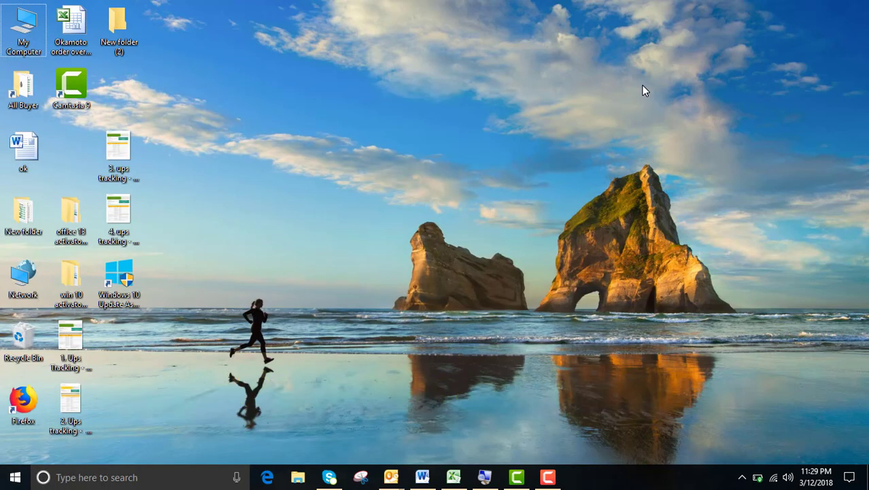
pyautogui.press('super+a')
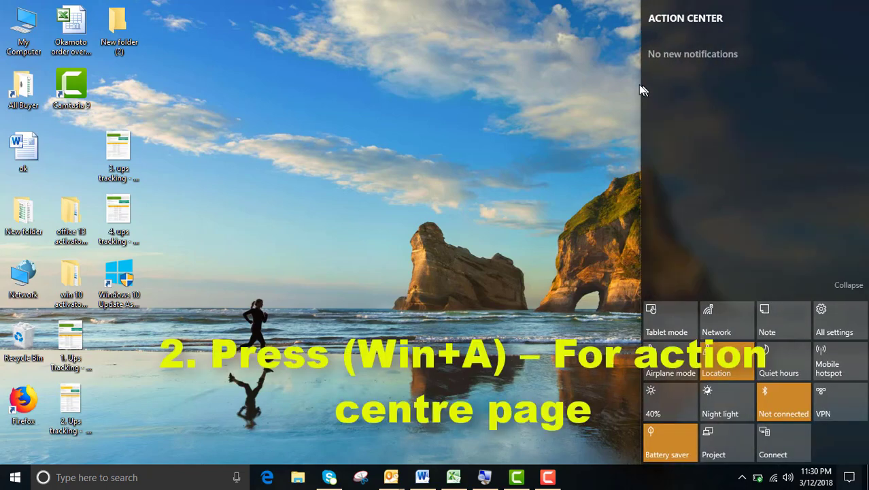
pyautogui.press('super+a')
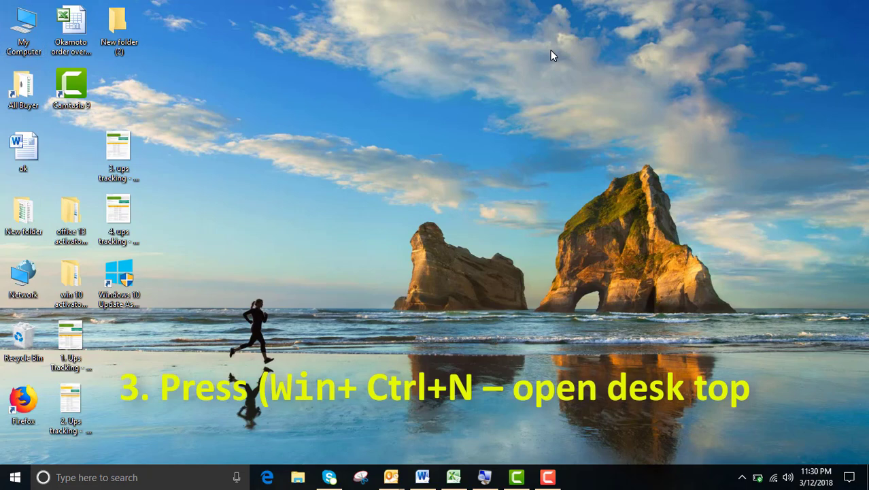
# Open the Desktop folder window and the Feedback Hub in turn, closing each one.
pyautogui.press('ctrl+super+n')
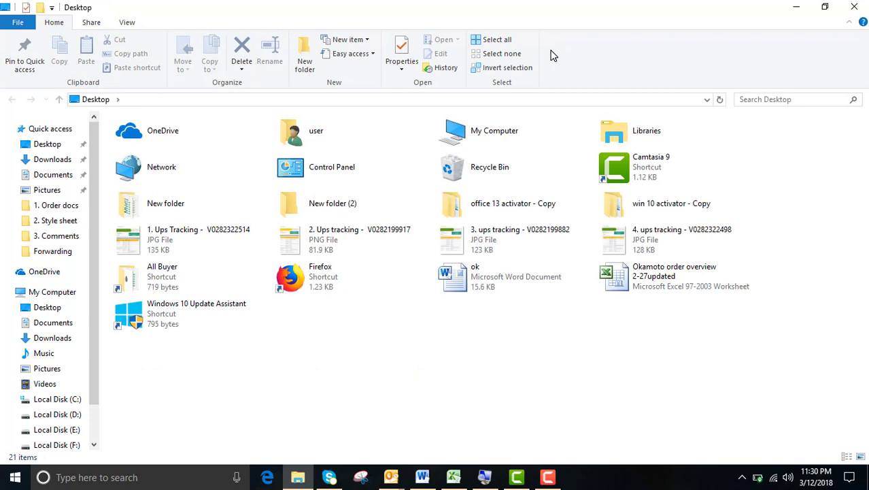
pyautogui.click(855, 7)
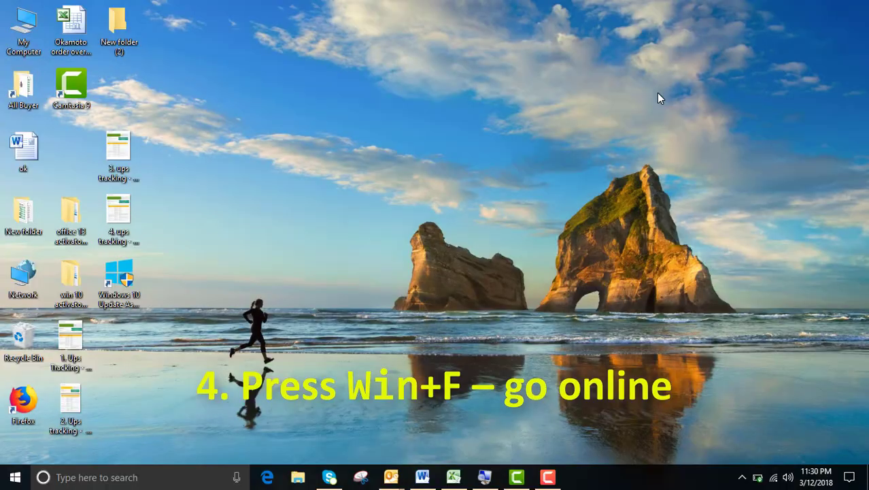
pyautogui.press('super+f')
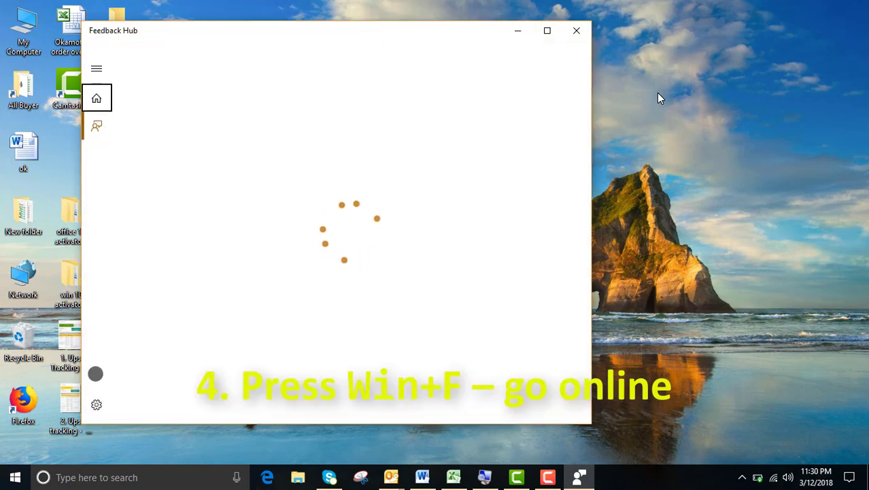
pyautogui.click(576, 34)
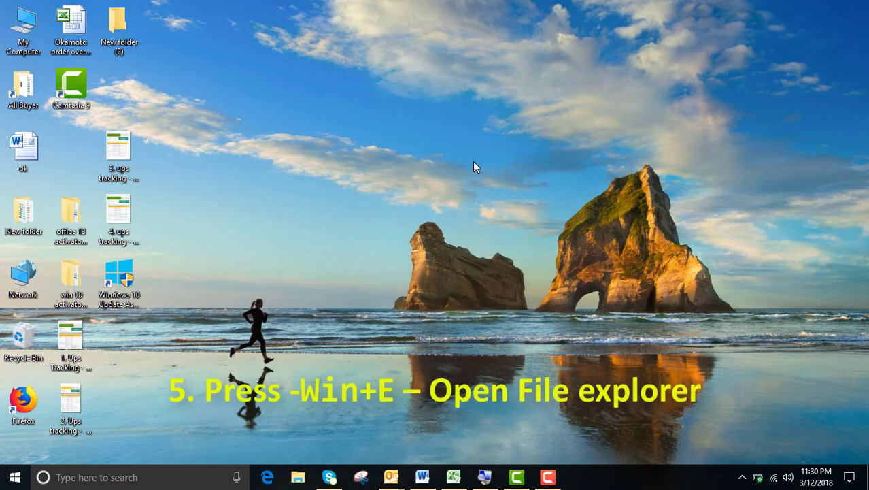
# Open and close a File Explorer window, and lock the computer before returning to the desktop.
pyautogui.press('super+e')
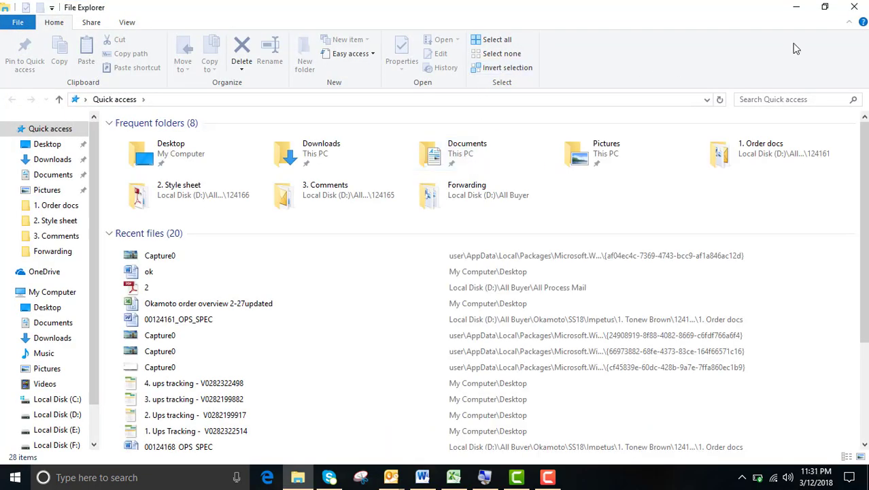
pyautogui.click(855, 6)
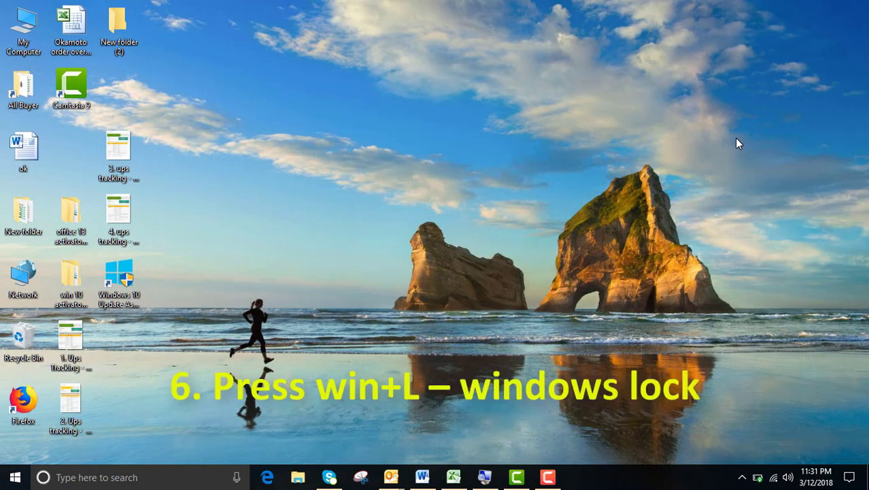
pyautogui.press('super+l')
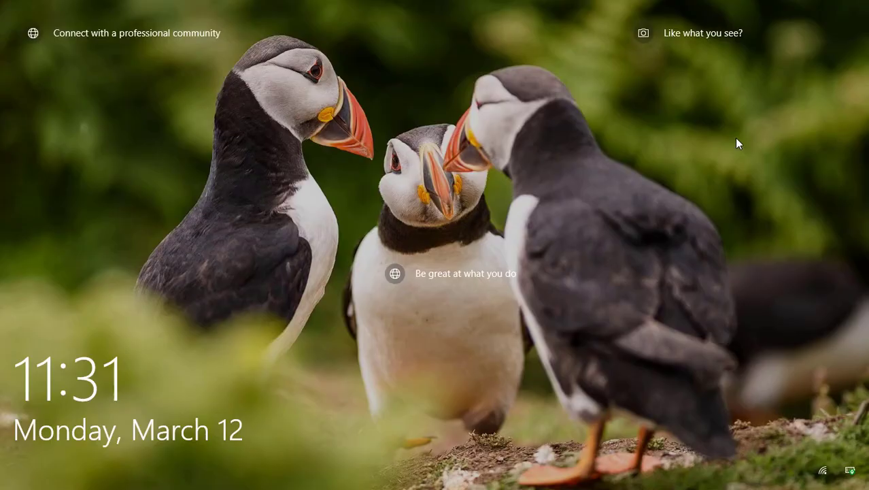
pyautogui.click(735, 138)
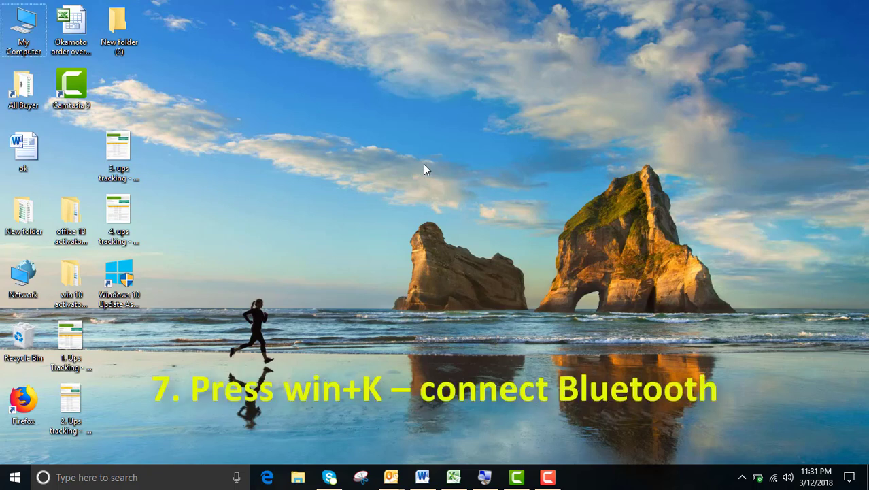
# View the Connect pane for wireless display and audio devices, and dismiss it.
pyautogui.press('super+k')
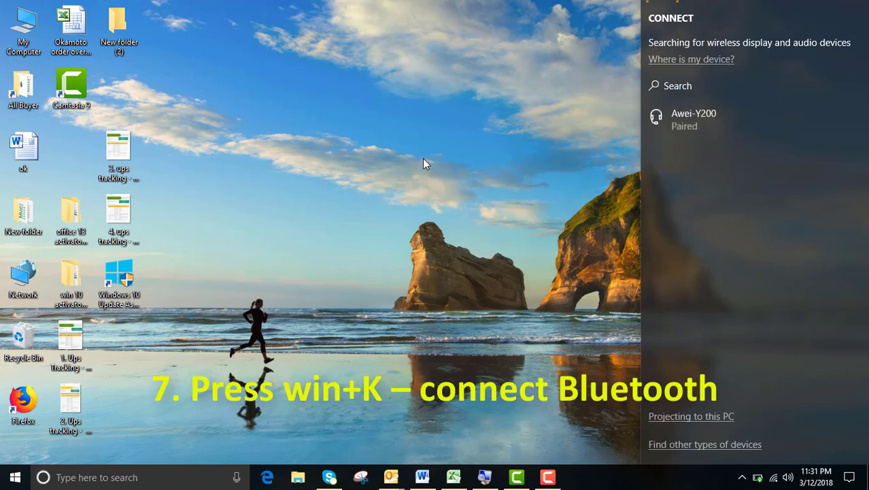
pyautogui.click(370, 142)
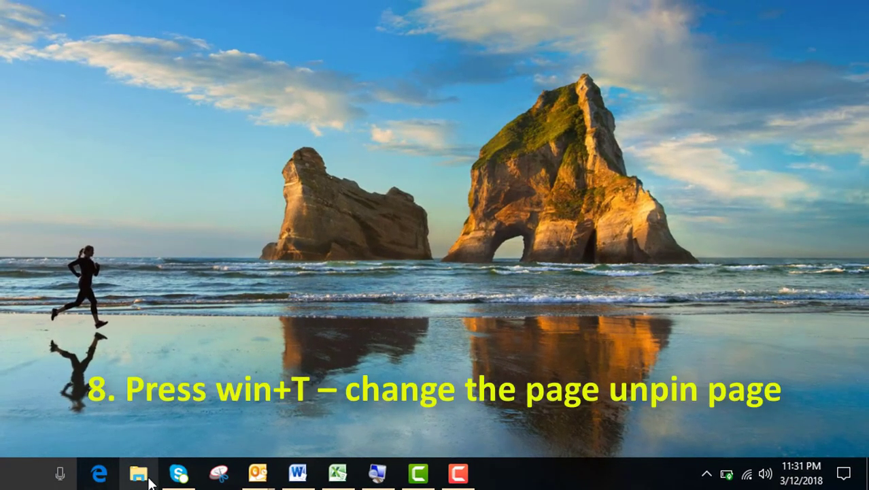
# Cycle the focus through the taskbar apps to preview their open windows, and return the focus to the desktop.
pyautogui.moveTo(184, 476)
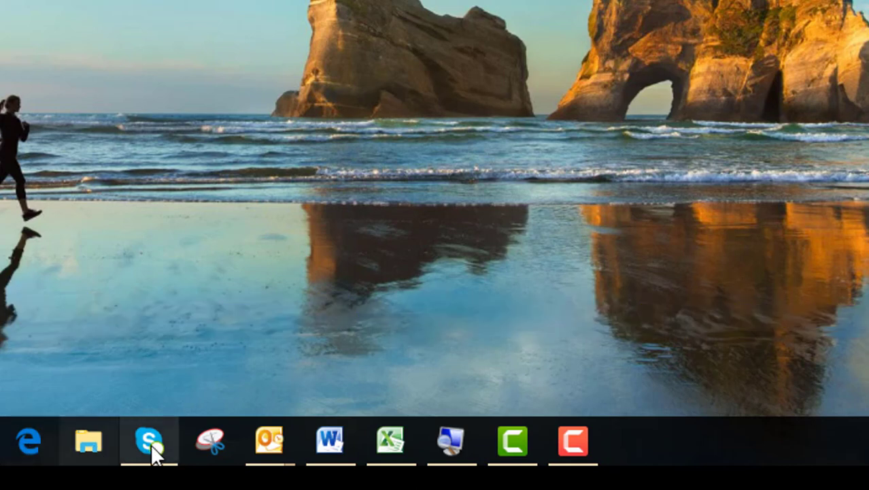
pyautogui.moveTo(157, 443)
pyautogui.moveTo(264, 443)
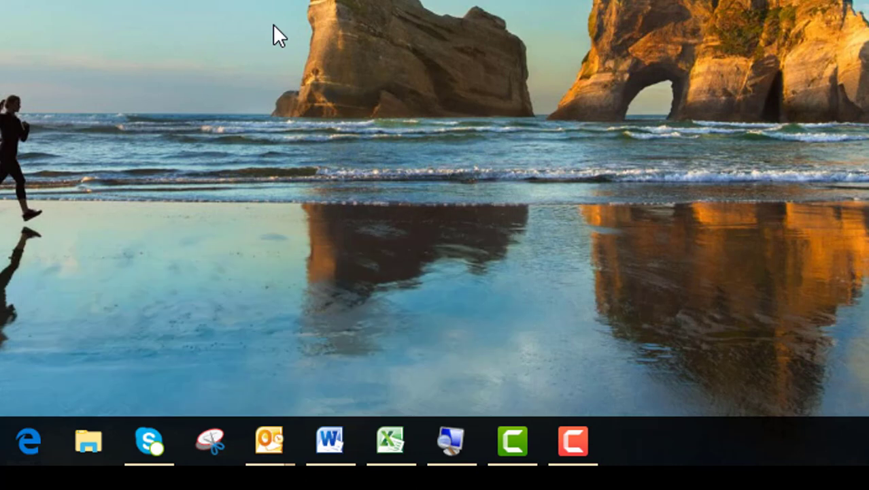
pyautogui.press('super+t')
pyautogui.press('super+t')
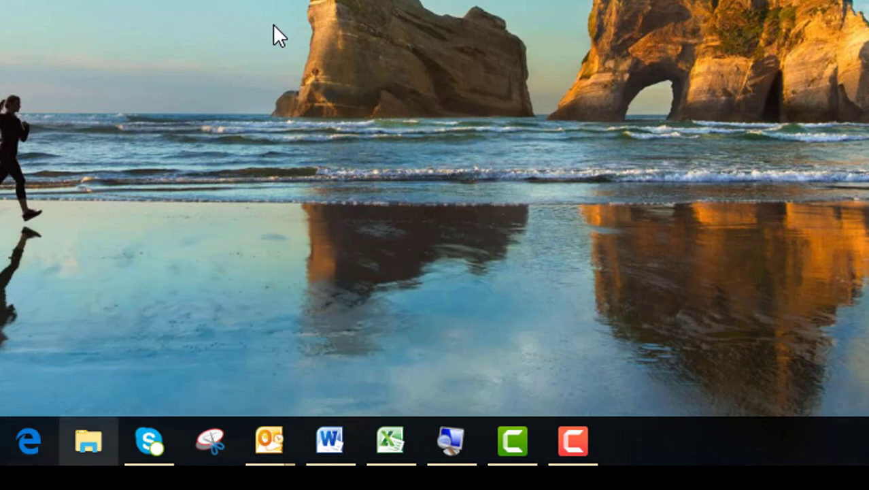
pyautogui.press('super+t')
pyautogui.press('super+t')
pyautogui.press('super+t')
pyautogui.press('super+t')
pyautogui.press('super+t')
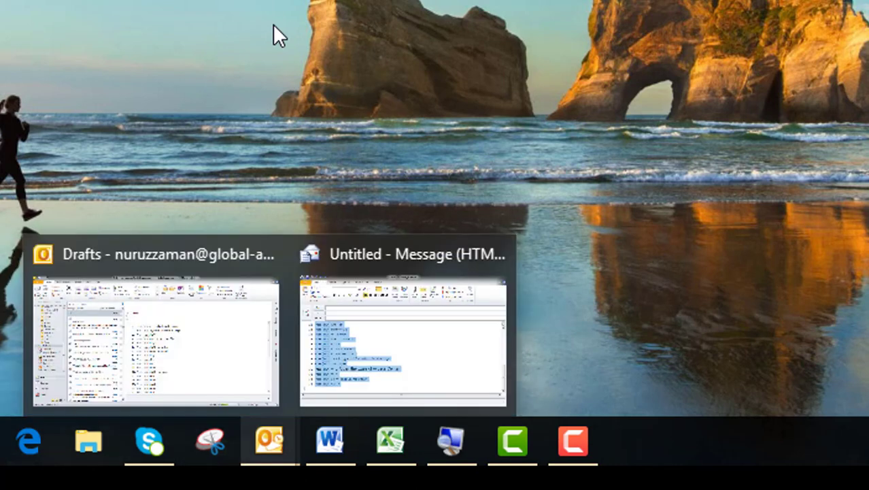
pyautogui.press('super+t')
pyautogui.press('super+t')
pyautogui.press('super+t')
pyautogui.press('super+t')
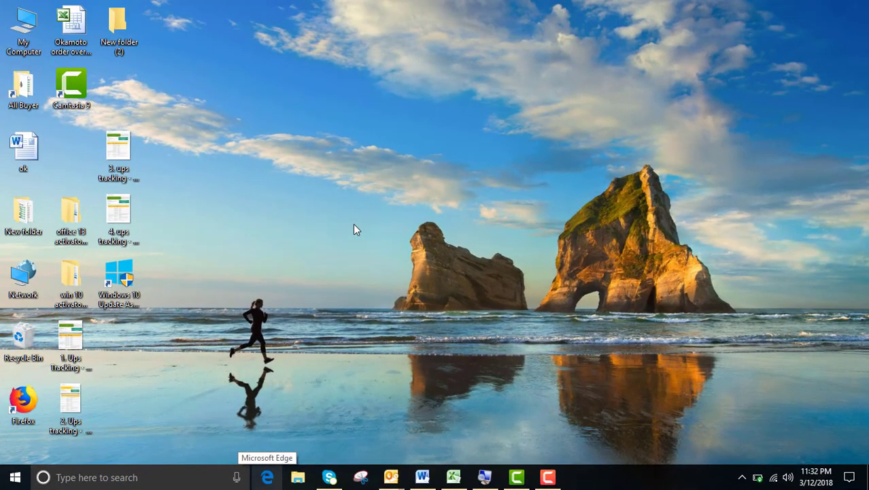
pyautogui.press('Tab')
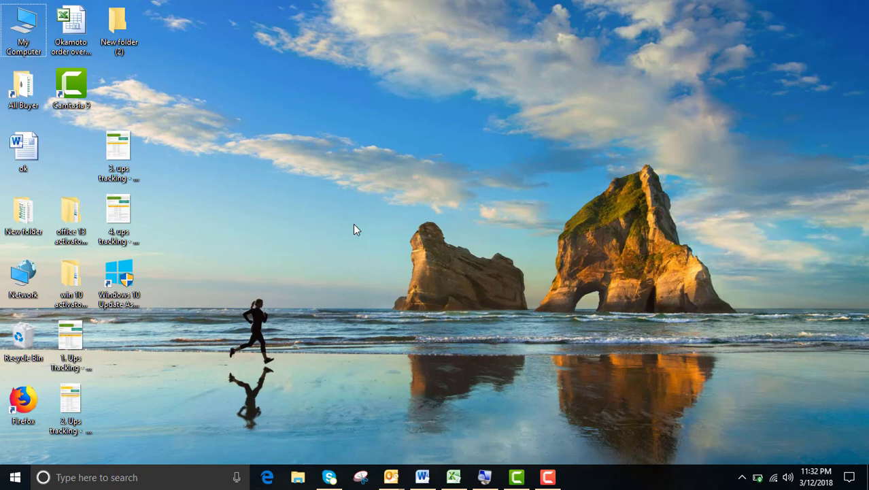
# View the Project display options and the Windows Settings home page, closing each one.
pyautogui.press('super+p')
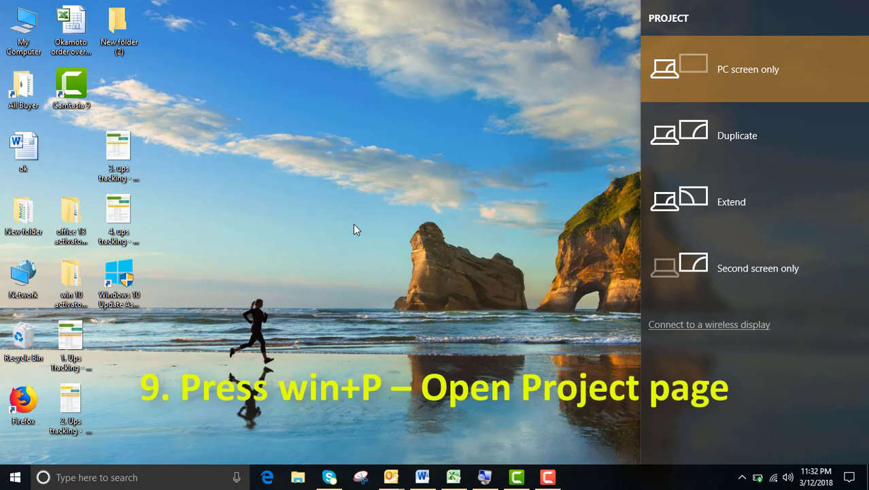
pyautogui.press('Escape')
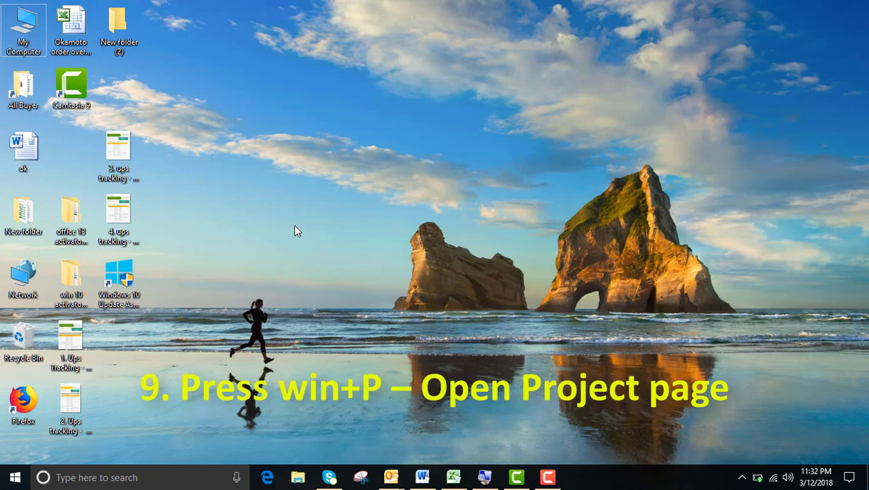
pyautogui.press('super+i')
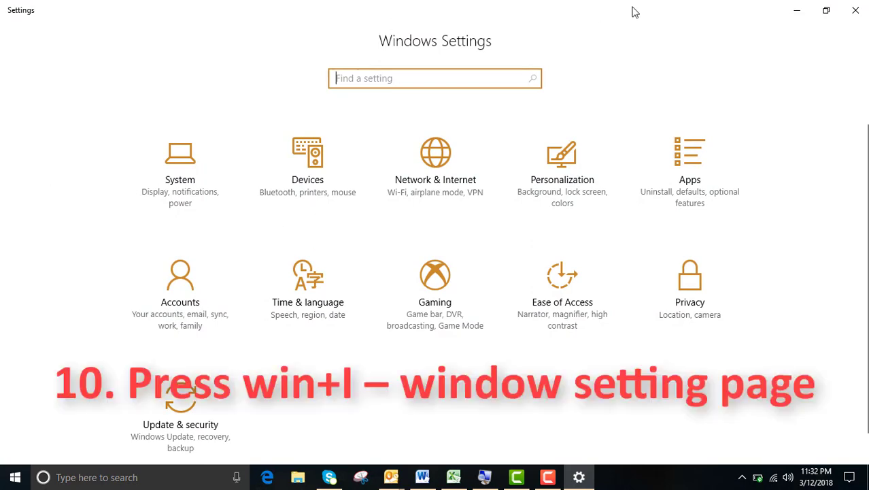
pyautogui.click(856, 9)
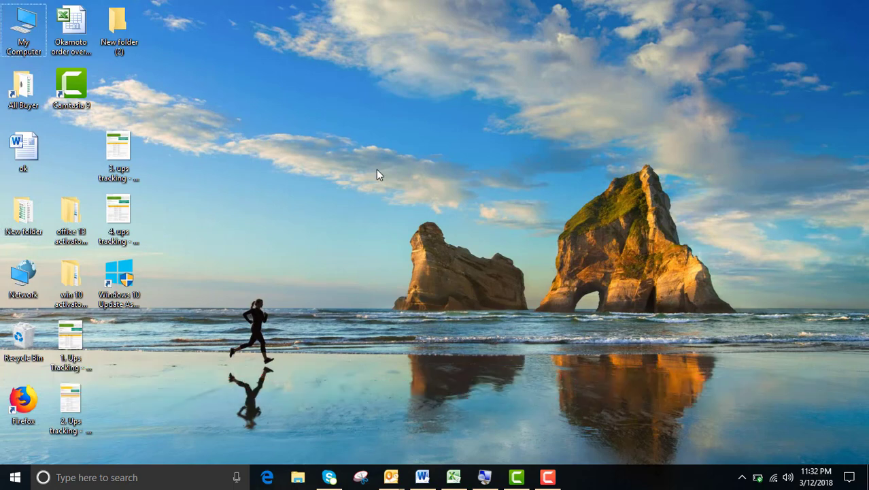
# Open and cancel the Run dialog, and view the Windows Ink Workspace, dismissing the security alert.
pyautogui.press('super+r')
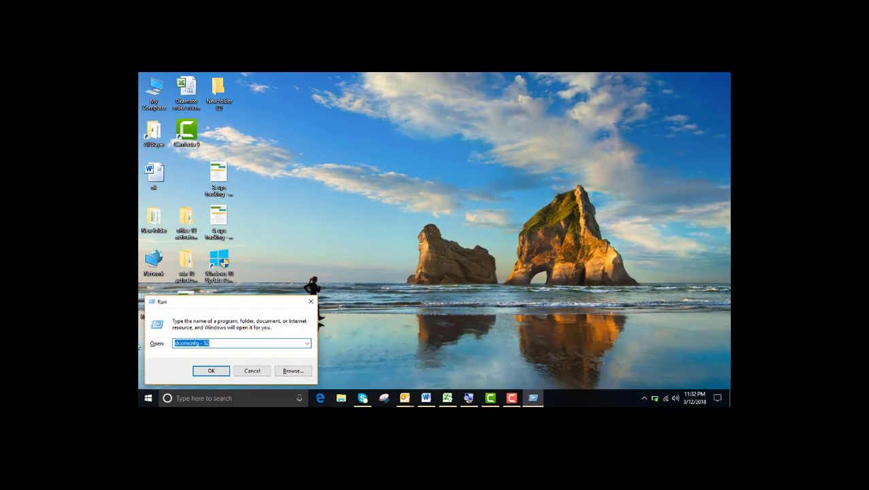
pyautogui.click(252, 371)
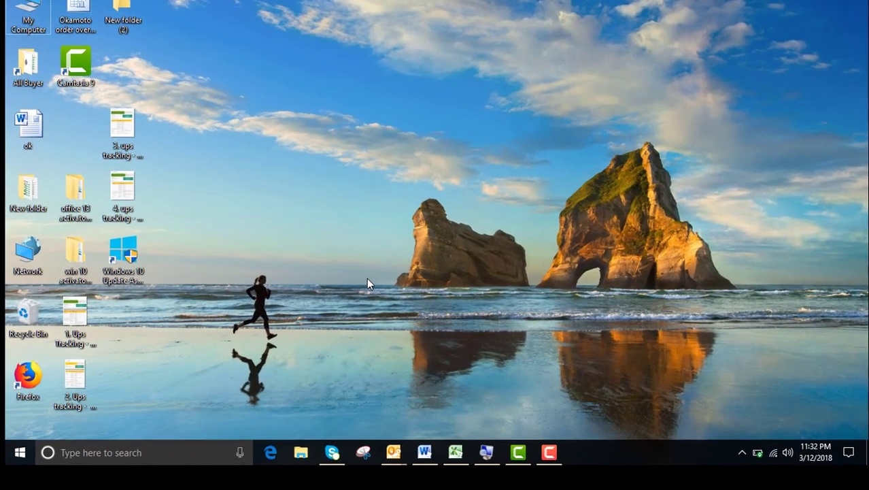
pyautogui.press('super+w')
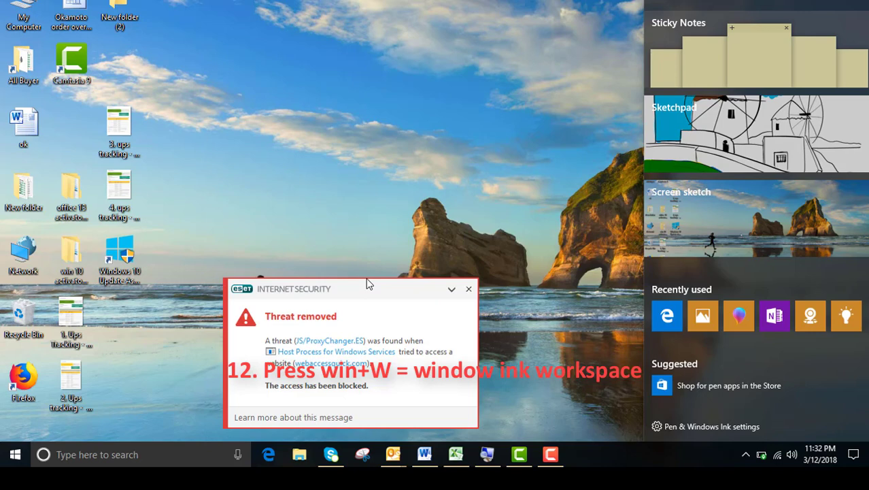
pyautogui.click(457, 297)
pyautogui.click(469, 289)
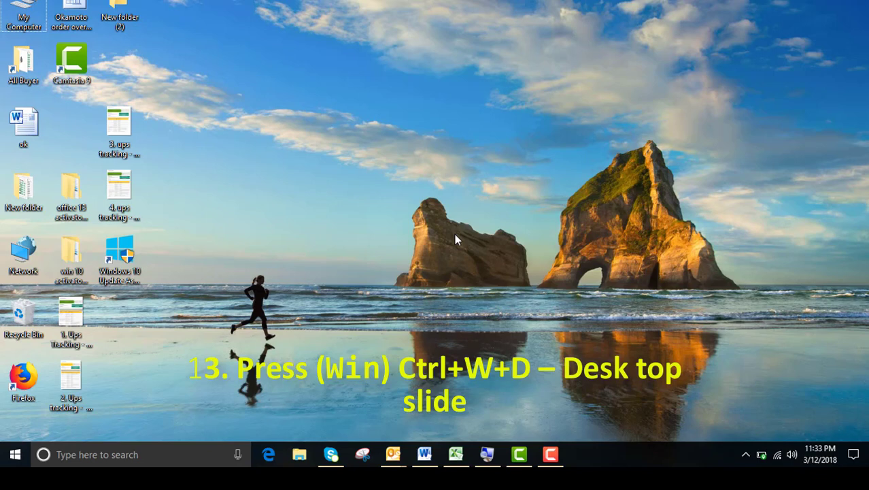
# Create a new virtual desktop and slide across the open desktops.
pyautogui.press('ctrl+super+d')
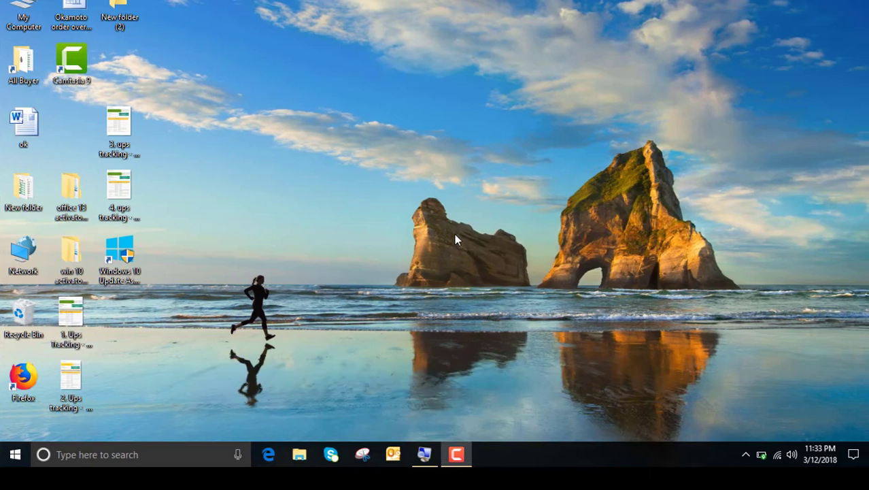
pyautogui.press('ctrl+super+Left')
pyautogui.press('ctrl+super+Left')
pyautogui.press('ctrl+super+Left')
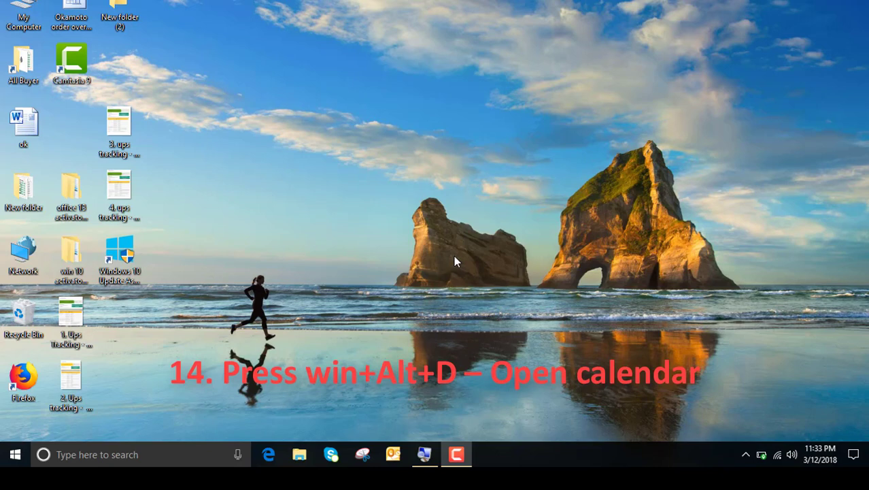
# Cycle through the open windows to bring up Magnifier and close it.
pyautogui.hotkey('alt', 'Tab')
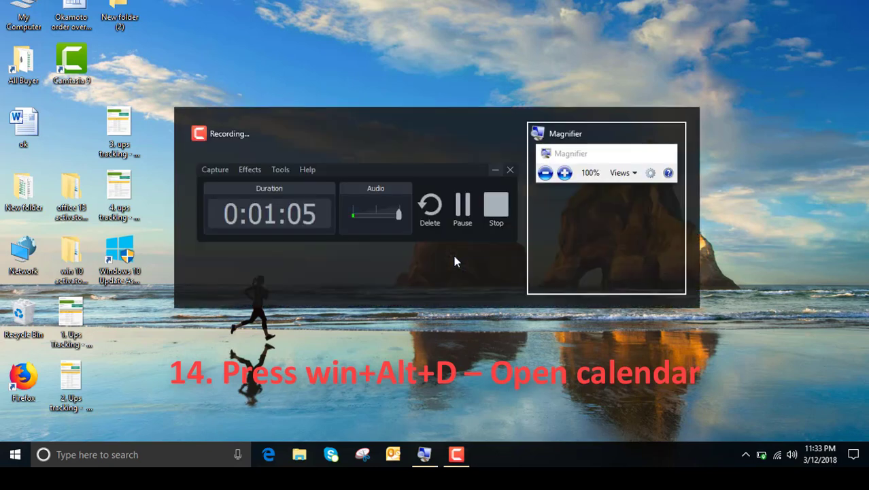
pyautogui.hotkey('alt', 'Tab')
pyautogui.hotkey('alt', 'Tab')
pyautogui.hotkey('alt', 'Tab')
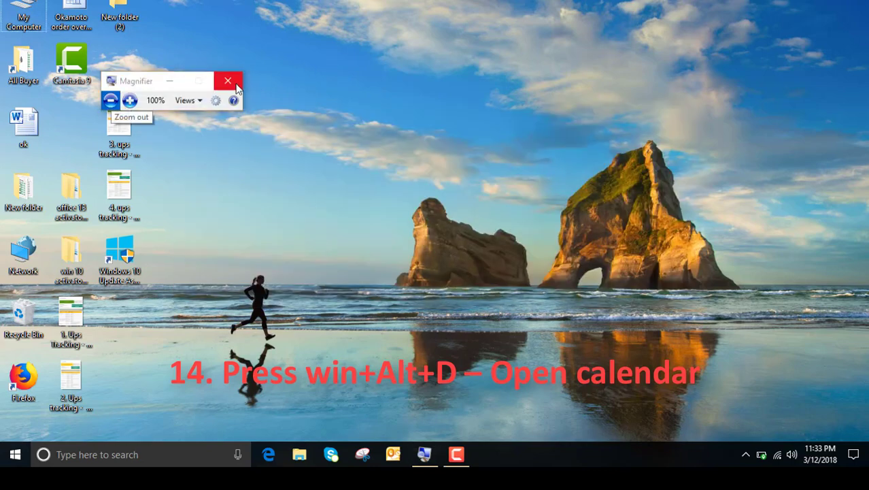
pyautogui.click(228, 81)
# Open the My Computer and New folder (2) windows, and switch to the Outlook inbox.
pyautogui.doubleClick(23, 17)
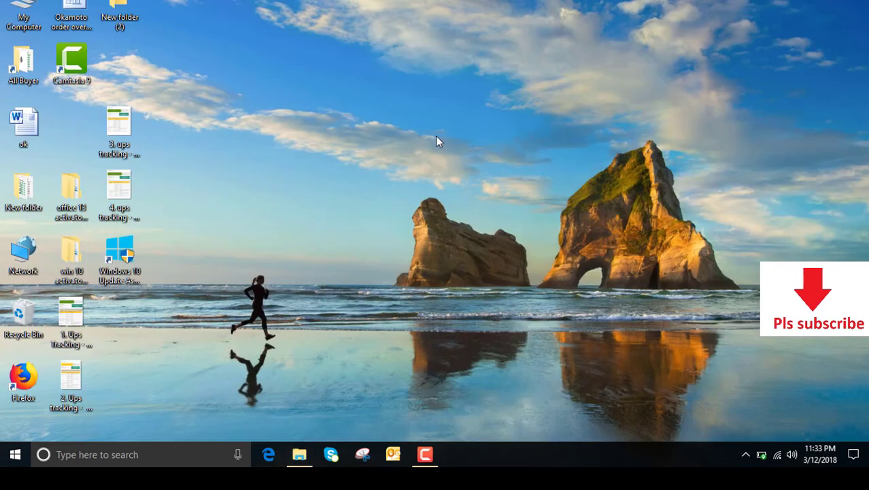
pyautogui.doubleClick(120, 17)
pyautogui.click(395, 456)
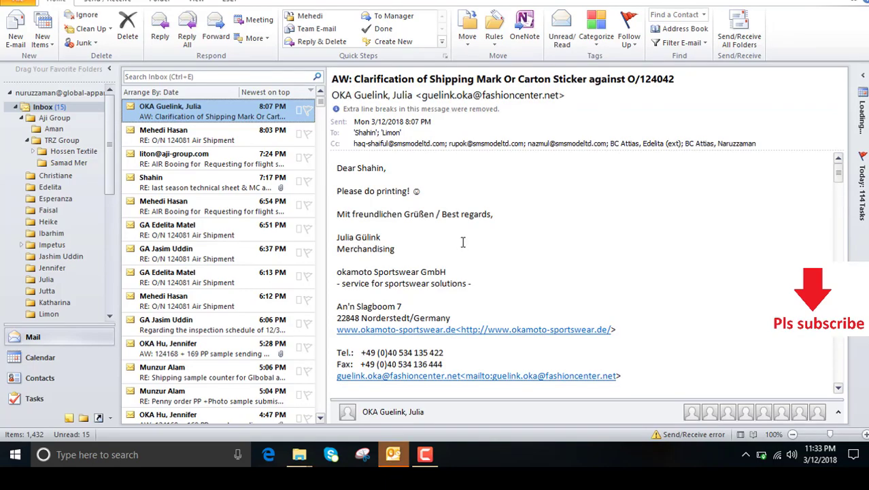
pyautogui.click(493, 238)
pyautogui.moveTo(299, 454)
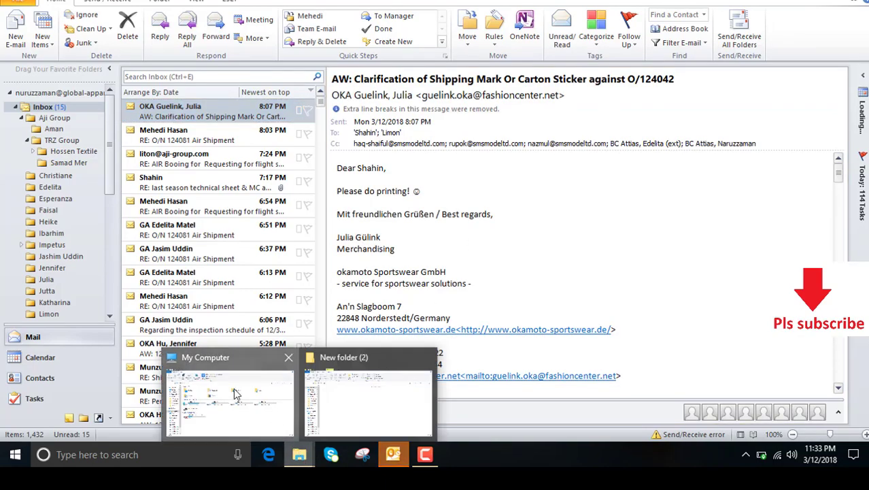
# Bring up the New folder (2) window, and return to the desktop.
pyautogui.click(231, 394)
pyautogui.click(363, 411)
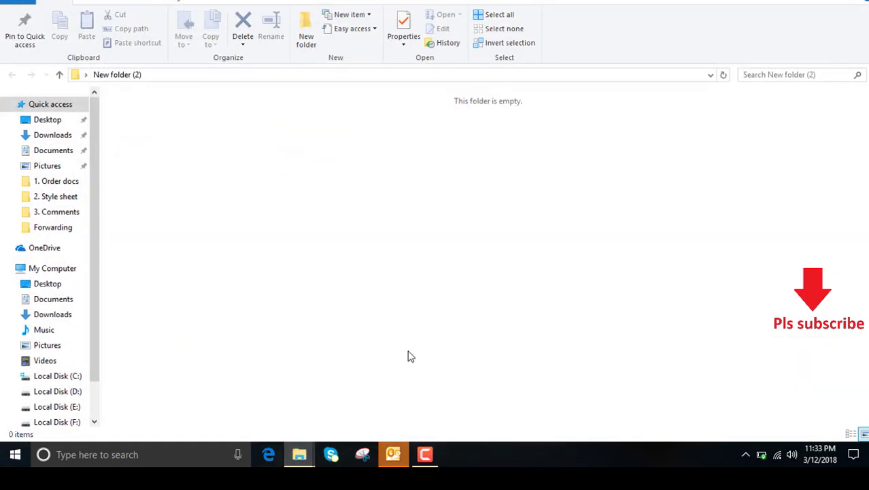
pyautogui.press('super+d')
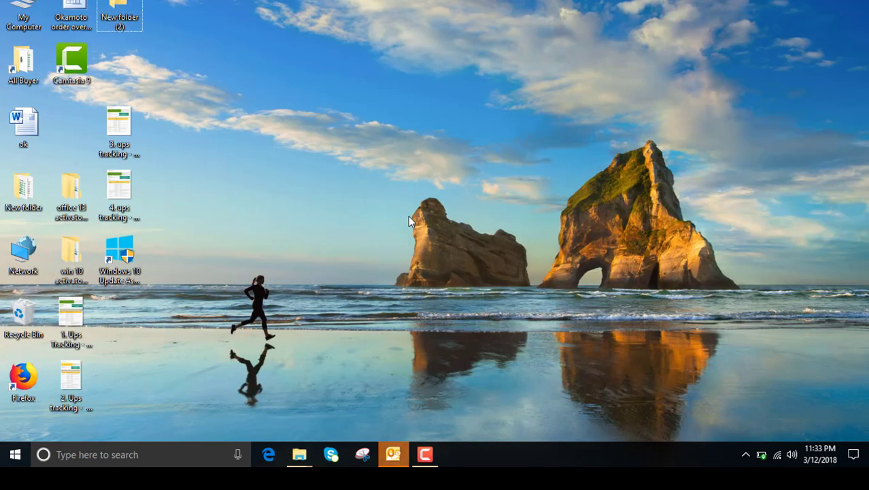
# Cycle through the New folder (2) and My Computer windows, and switch to the Outlook inbox.
pyautogui.hotkey('alt', 'Tab')
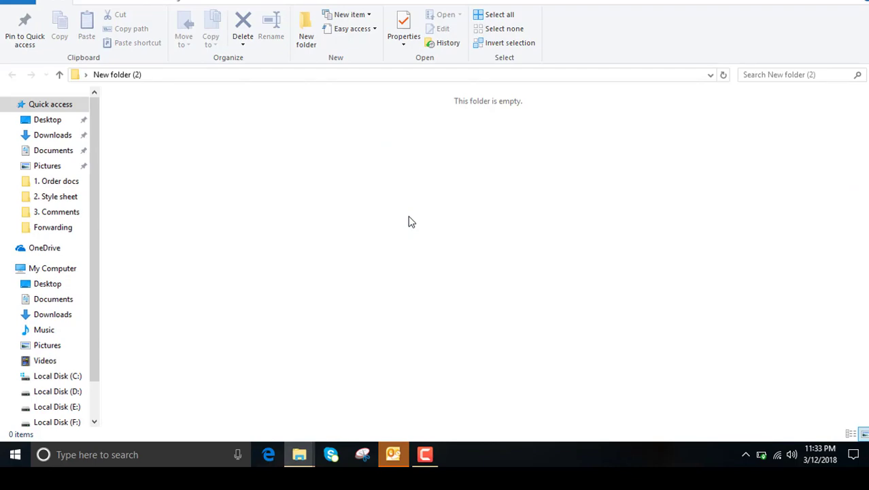
pyautogui.hotkey('alt', 'Tab')
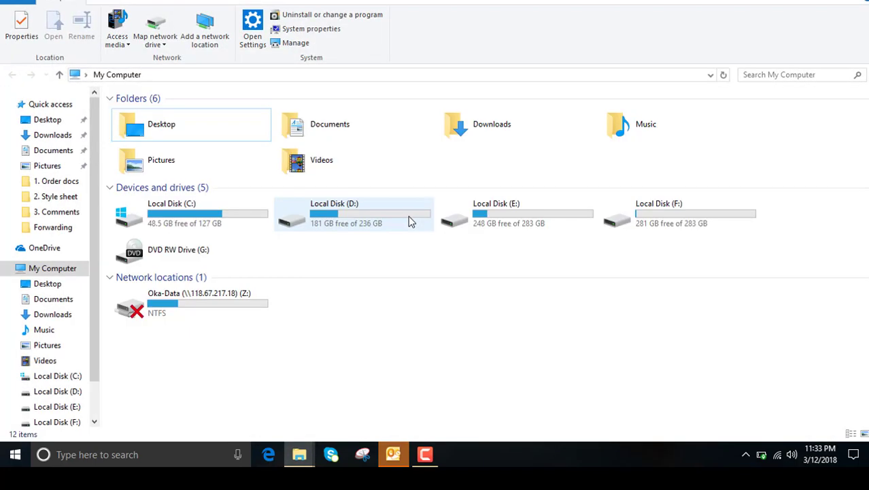
pyautogui.hotkey('alt', 'Tab')
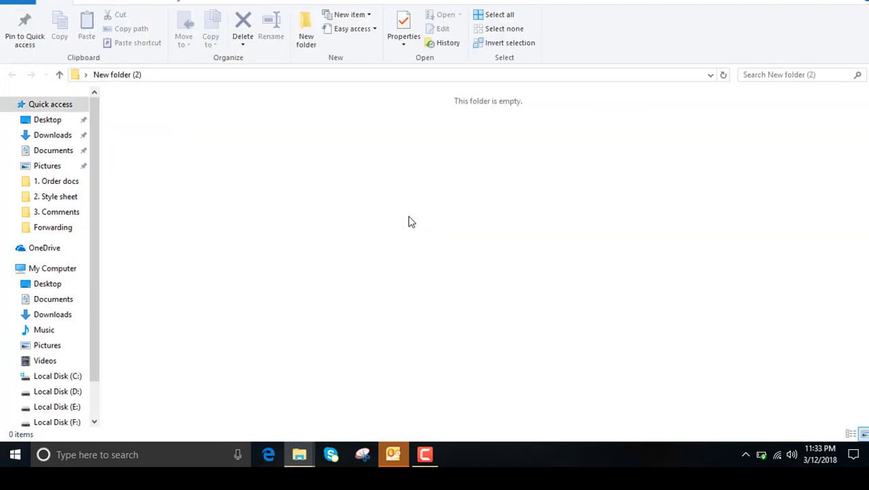
pyautogui.hotkey('alt', 'Tab')
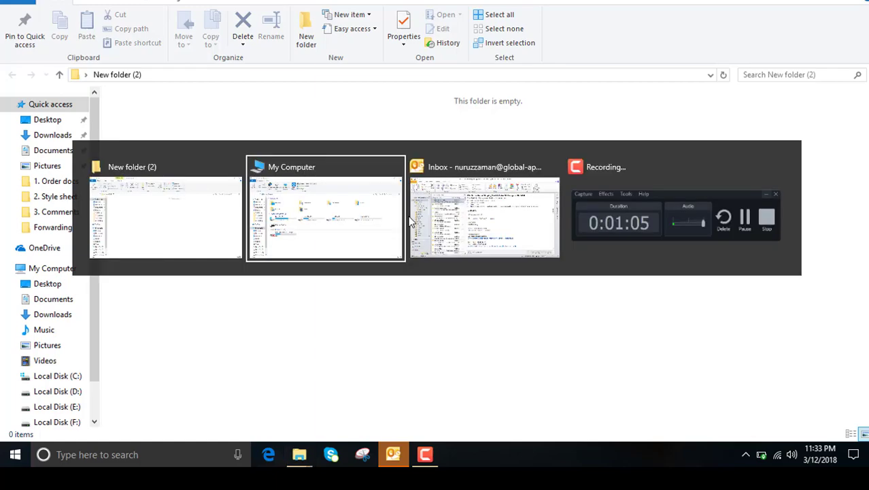
pyautogui.press('Tab')
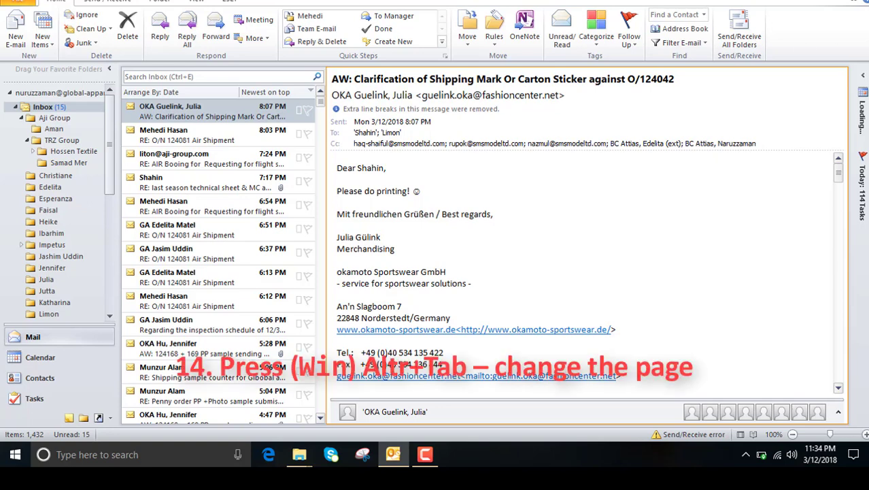
# Switch from Outlook to the New folder (2) window, and return to a clear desktop by dismissing the low-battery notice.
pyautogui.hotkey('alt', 'Tab')
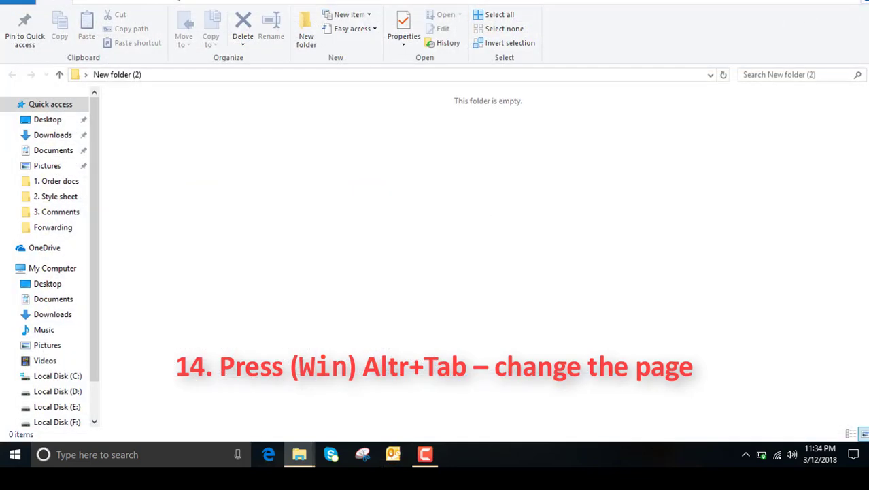
pyautogui.hotkey('alt', 'Tab')
pyautogui.press('super+d')
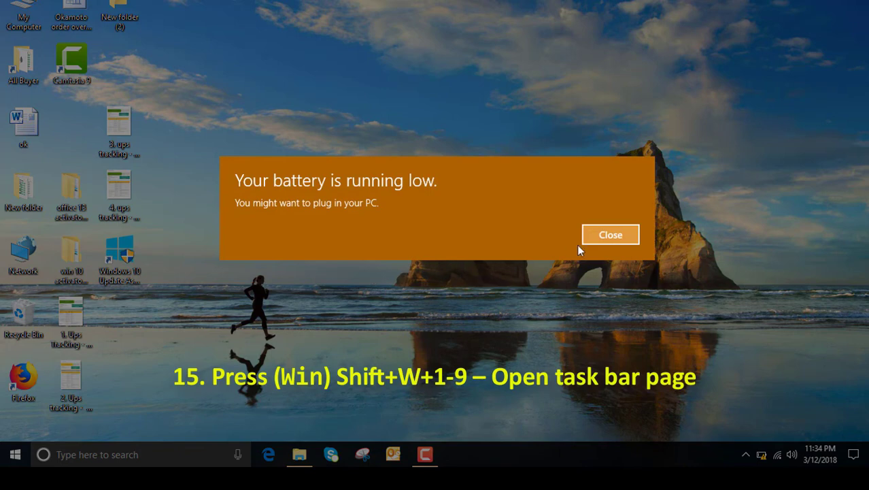
pyautogui.click(611, 239)
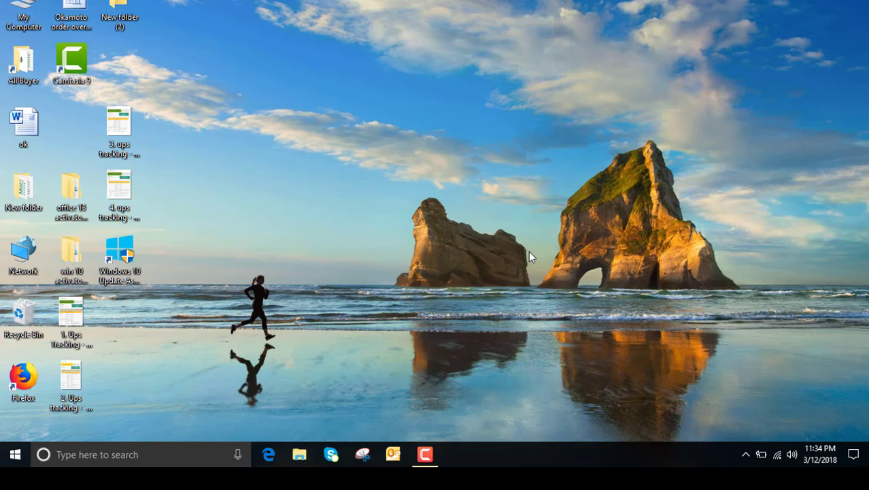
# Open the pinned Microsoft Edge, File Explorer and Skype apps one after another.
pyautogui.press('super+1')
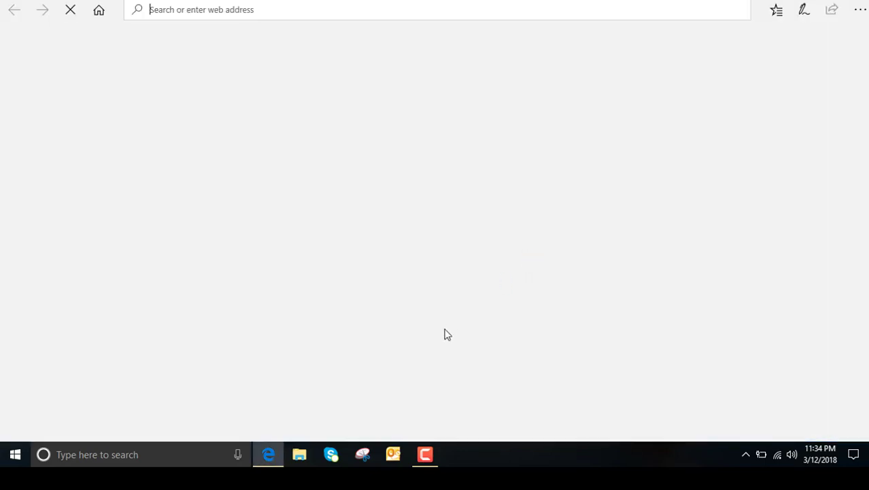
pyautogui.click(299, 457)
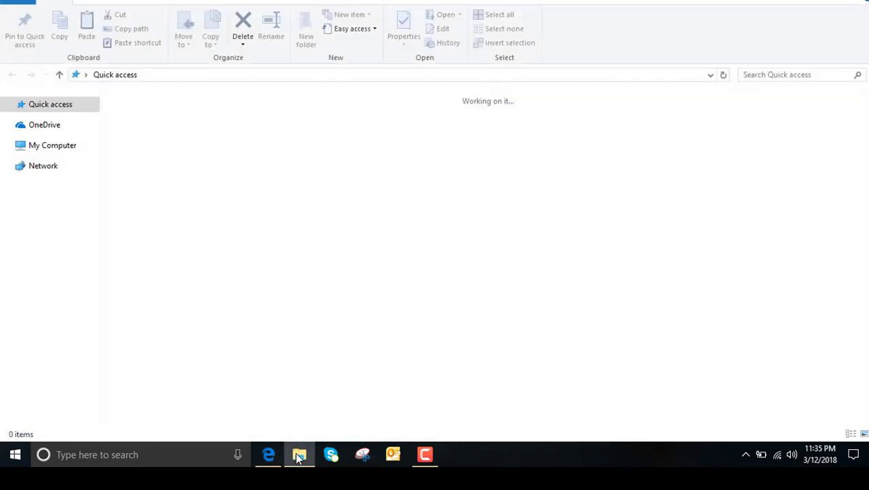
pyautogui.moveTo(299, 454)
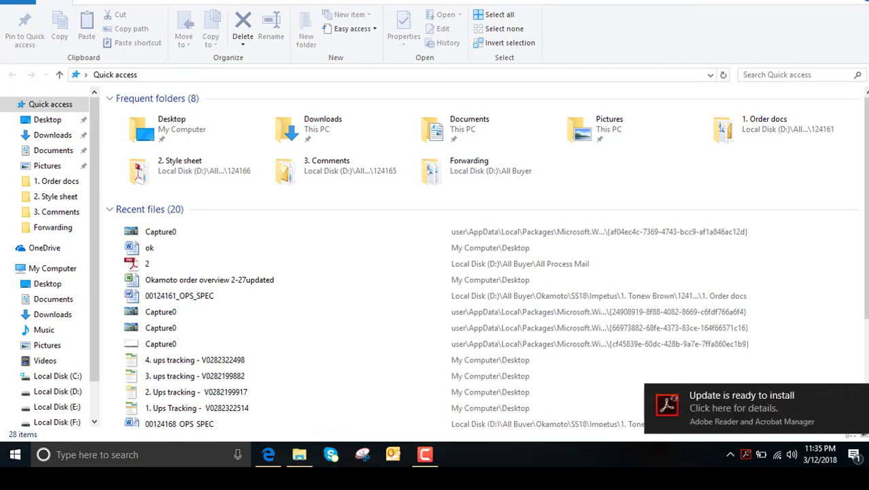
pyautogui.click(373, 447)
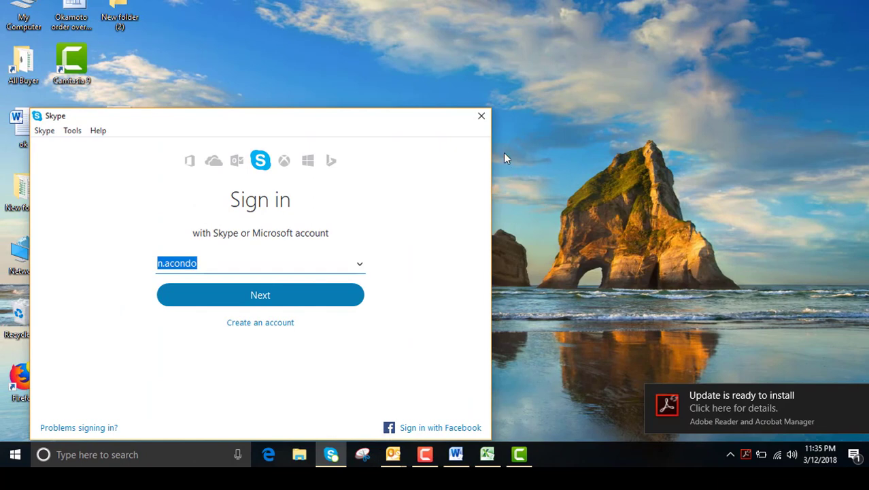
# Close the Skype sign-in, Snipping Tool and Outlook windows, and cancel the Shut Down Windows dialog.
pyautogui.click(482, 118)
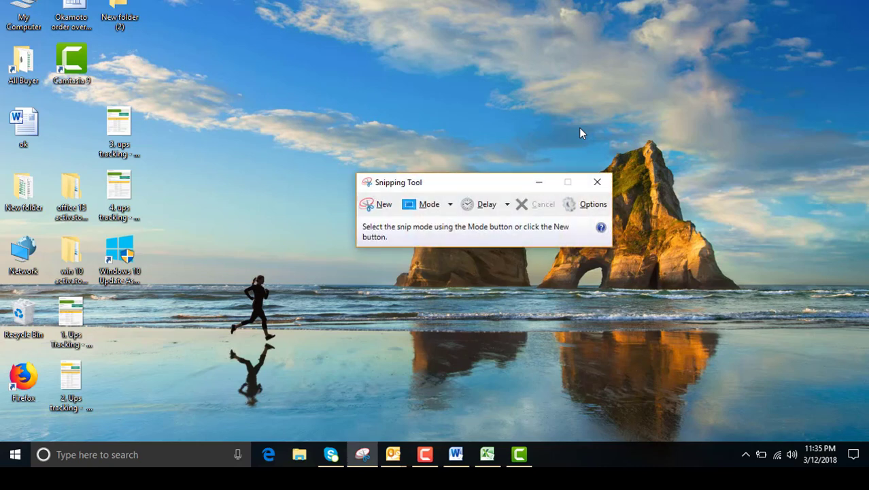
pyautogui.click(597, 182)
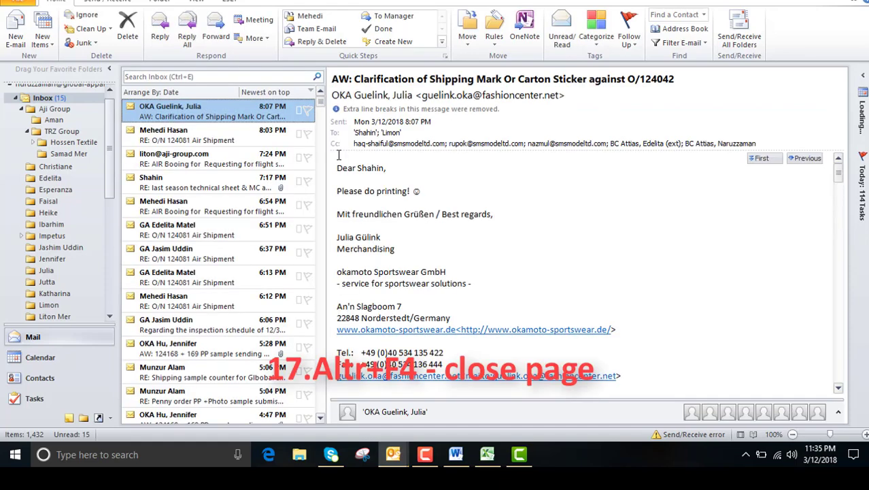
pyautogui.hotkey('alt', 'F4')
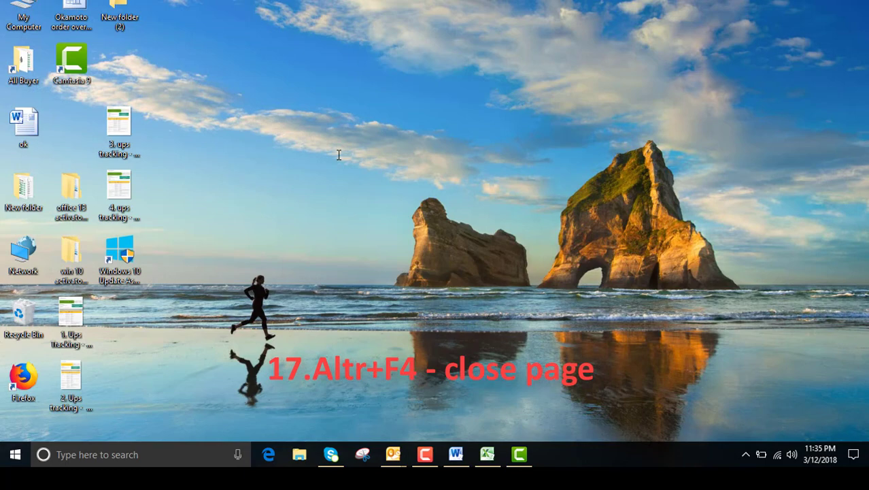
pyautogui.hotkey('alt', 'F4')
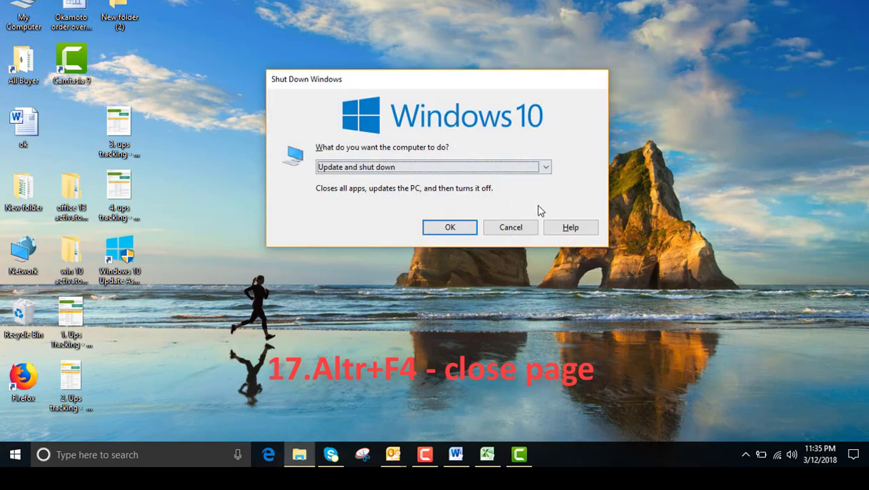
pyautogui.click(519, 228)
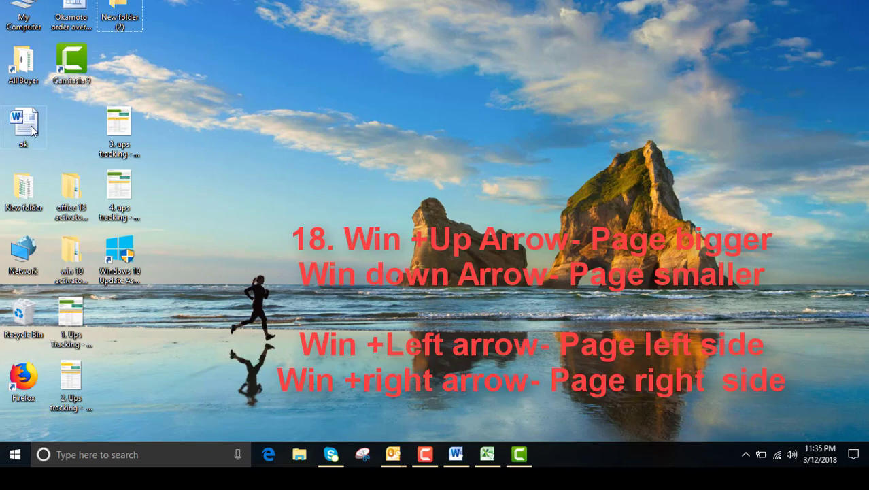
# Open the All Buyer folder from the desktop, shrink its window and maximize it again.
pyautogui.click(34, 62)
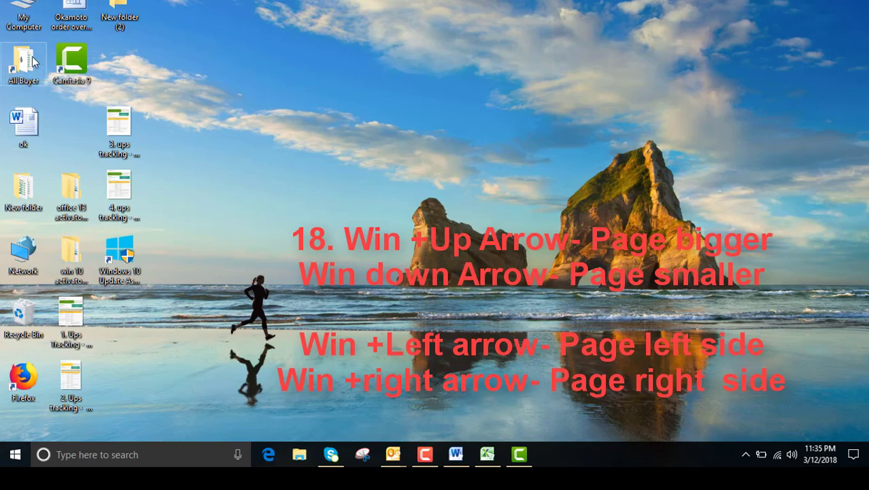
pyautogui.doubleClick(32, 62)
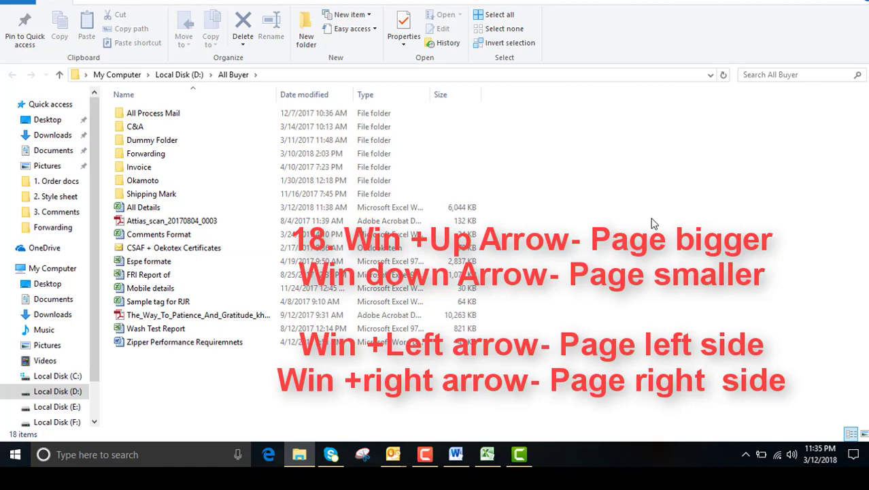
pyautogui.press('super+Down')
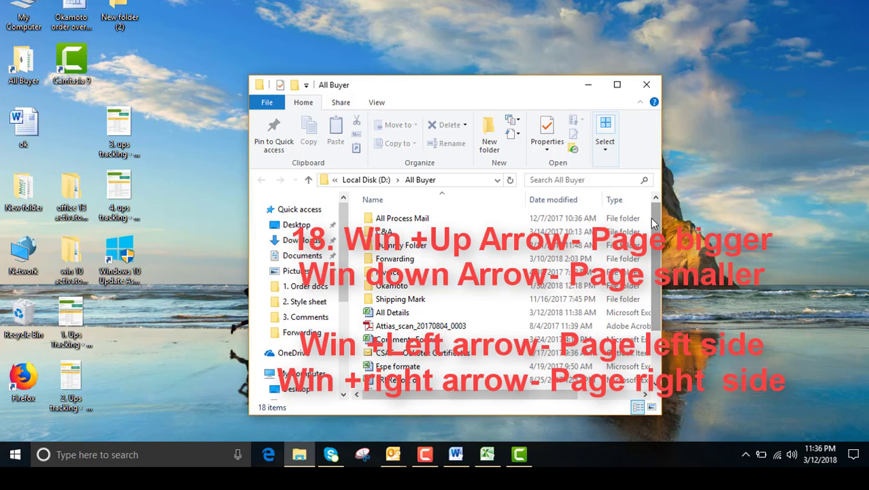
pyautogui.press('super+Up')
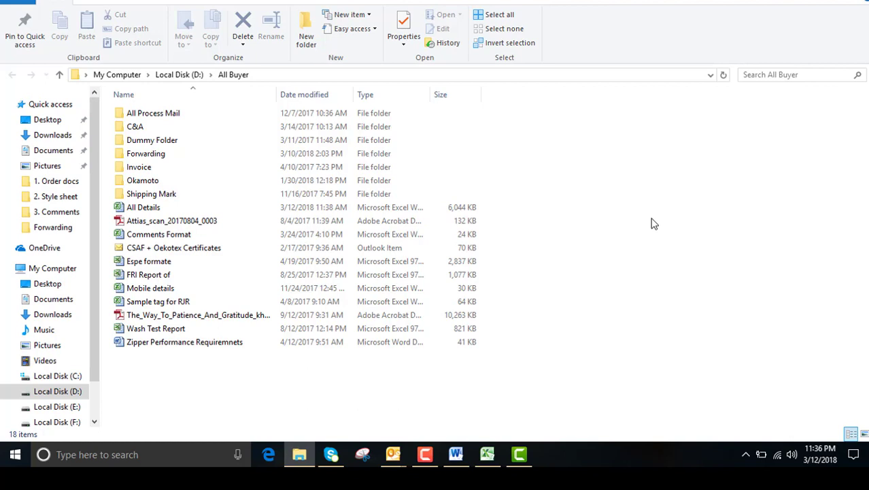
# Snap the All Buyer window to the left half of the display, restore it, and snap it to the right half.
pyautogui.press('super+Left')
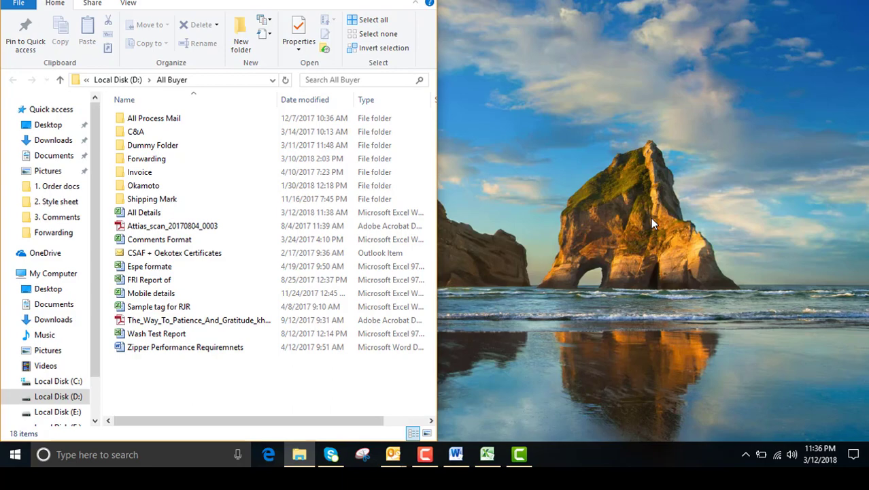
pyautogui.press('super+Down')
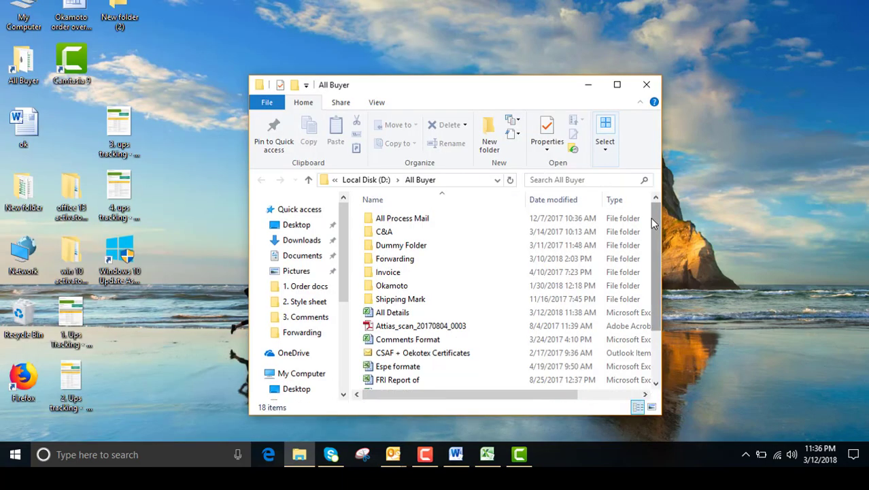
pyautogui.press('super+Right')
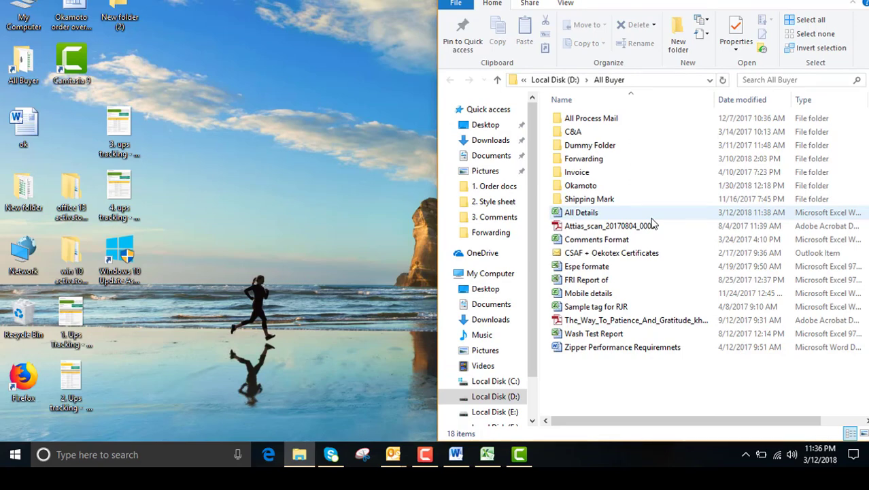
# Enlarge and shrink the All Buyer window repeatedly, and return to the desktop.
pyautogui.press('super+Up')
pyautogui.press('super+Down')
pyautogui.press('super+Down')
pyautogui.press('super+Up')
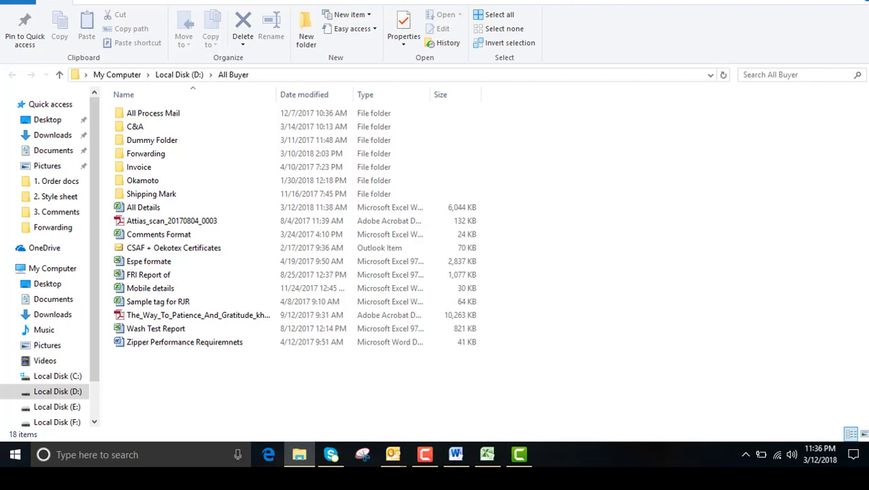
pyautogui.press('super+d')
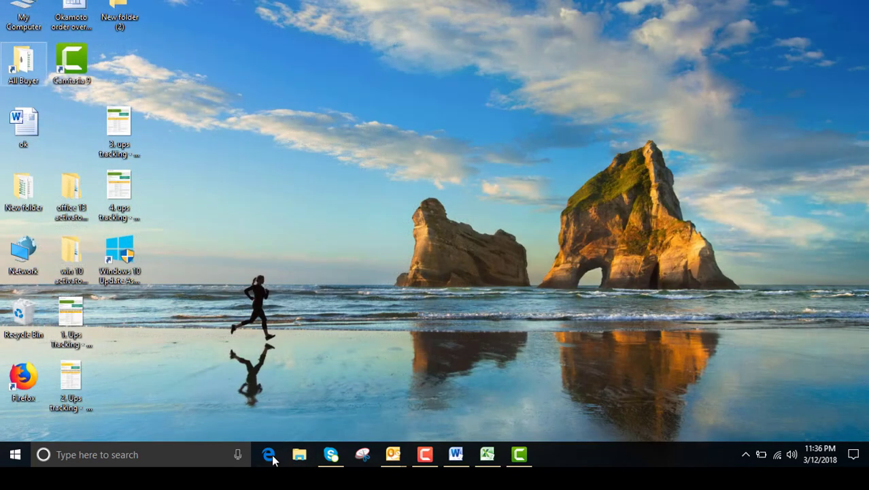
# Go to google.com in Microsoft Edge and select the page's URL.
pyautogui.click(269, 457)
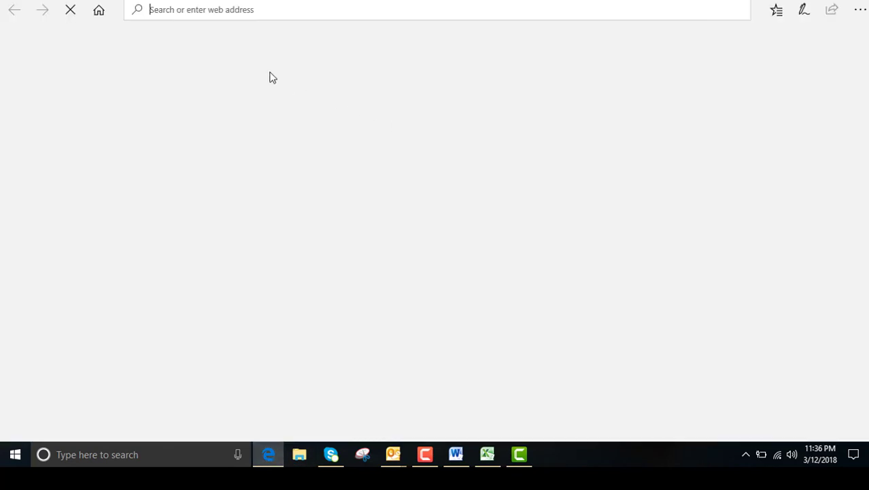
pyautogui.write('google.com/')
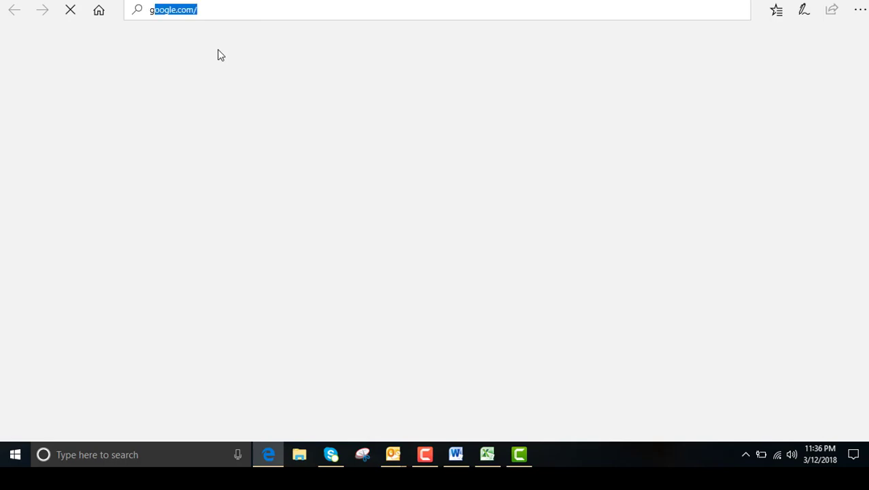
pyautogui.click(220, 56)
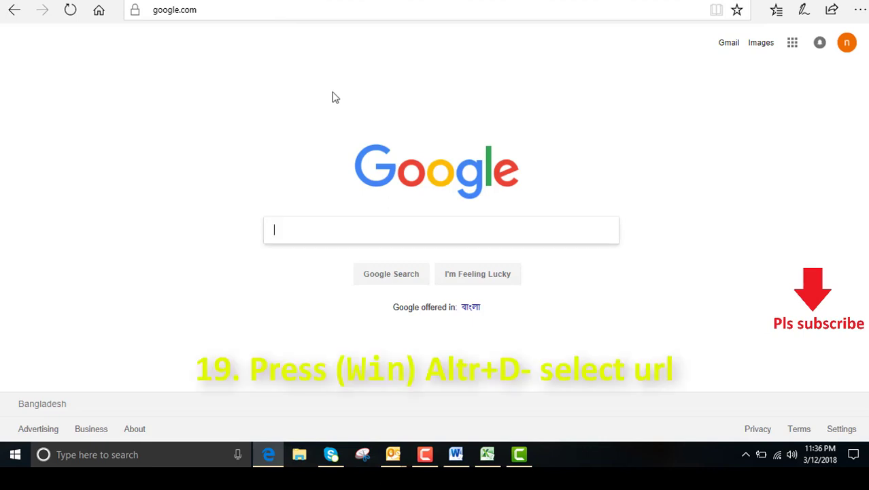
pyautogui.hotkey('alt', 'd')
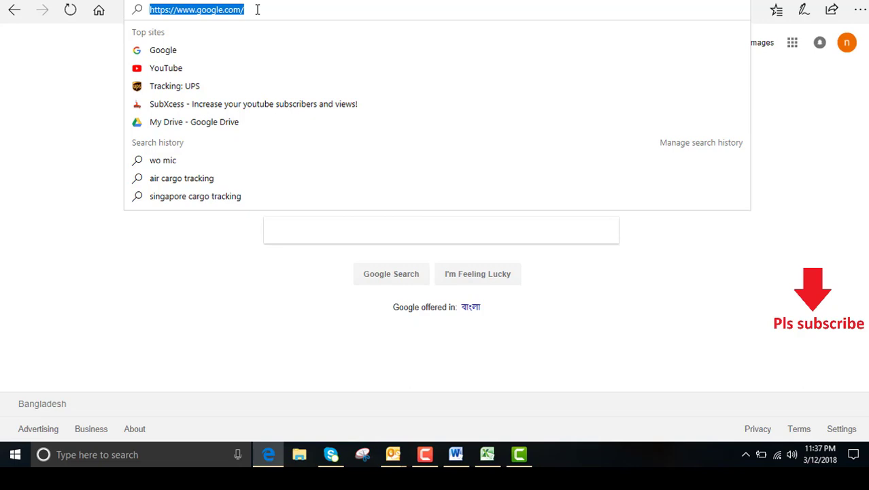
# Show the desktop, create a new Microsoft Word document there, and open it in a maximized window.
pyautogui.press('super+d')
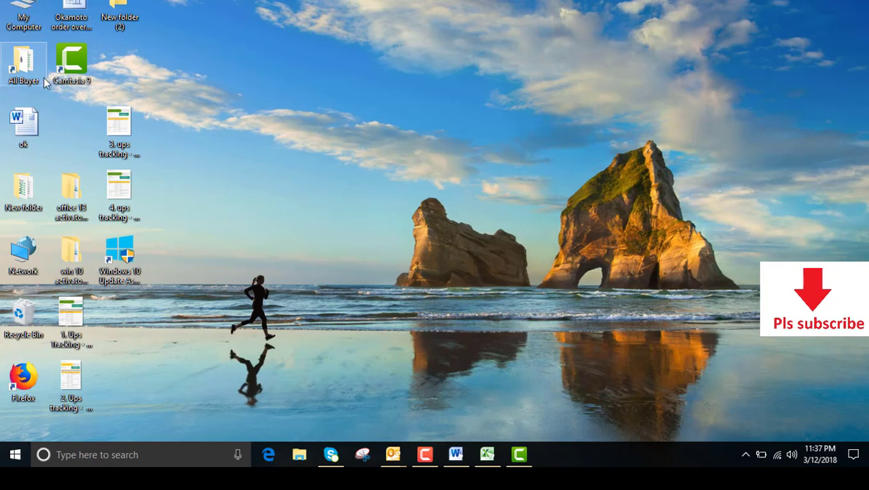
pyautogui.rightClick(331, 61)
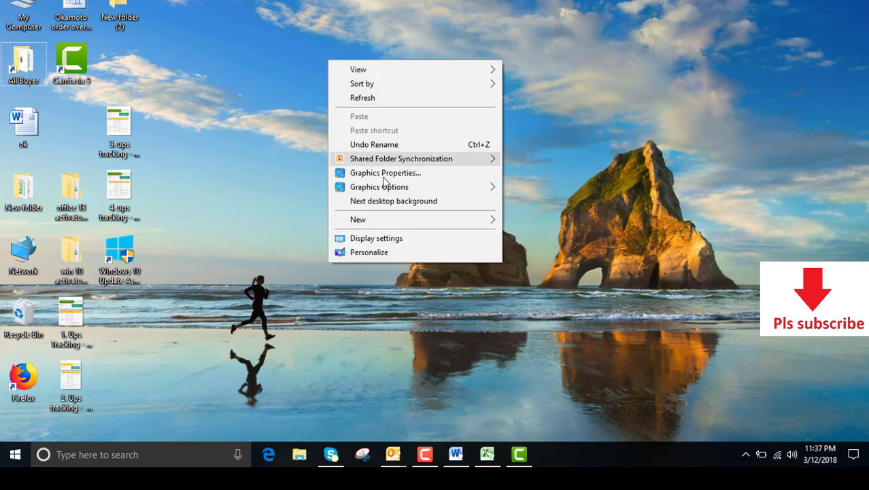
pyautogui.moveTo(372, 224)
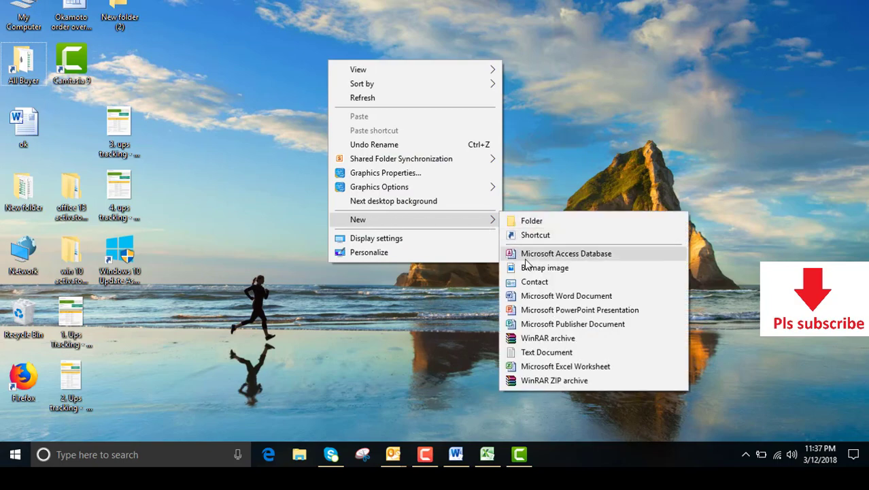
pyautogui.click(547, 296)
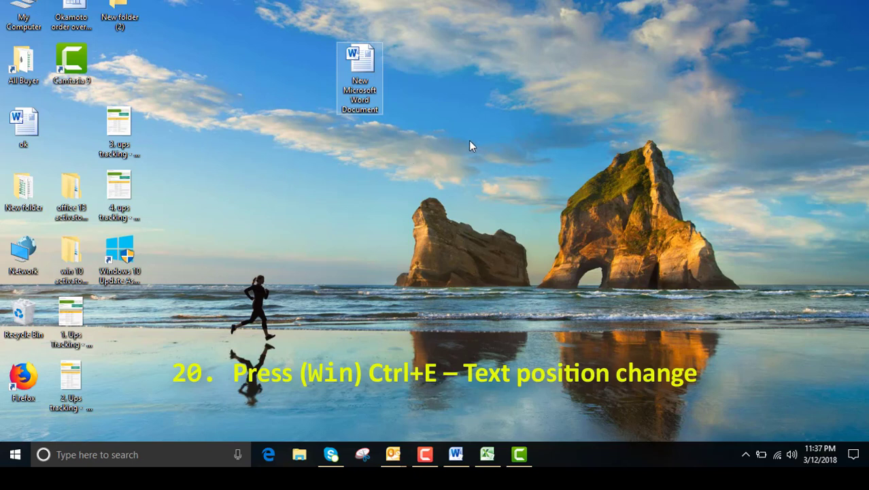
pyautogui.doubleClick(361, 71)
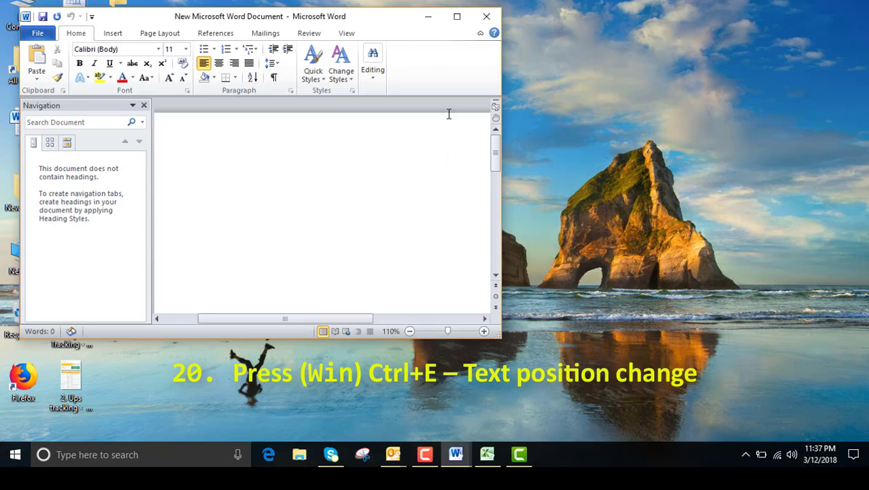
pyautogui.click(458, 15)
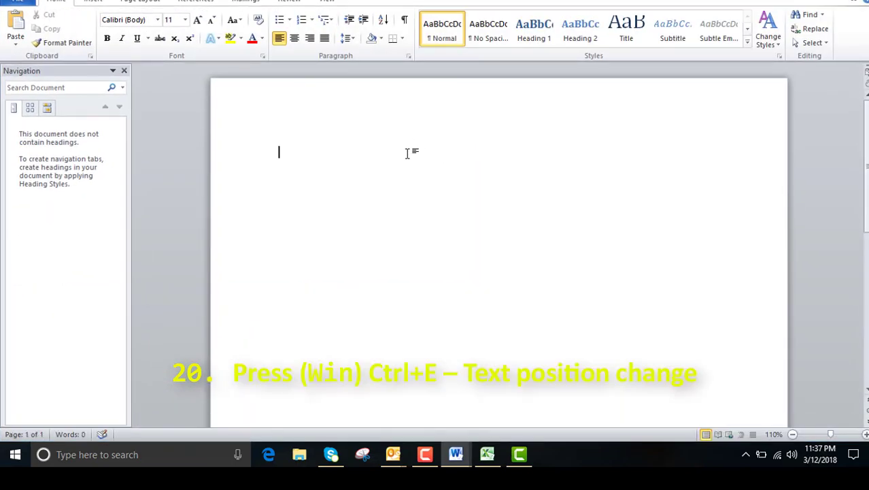
pyautogui.write('skslgkllkgkladnglklkdg')
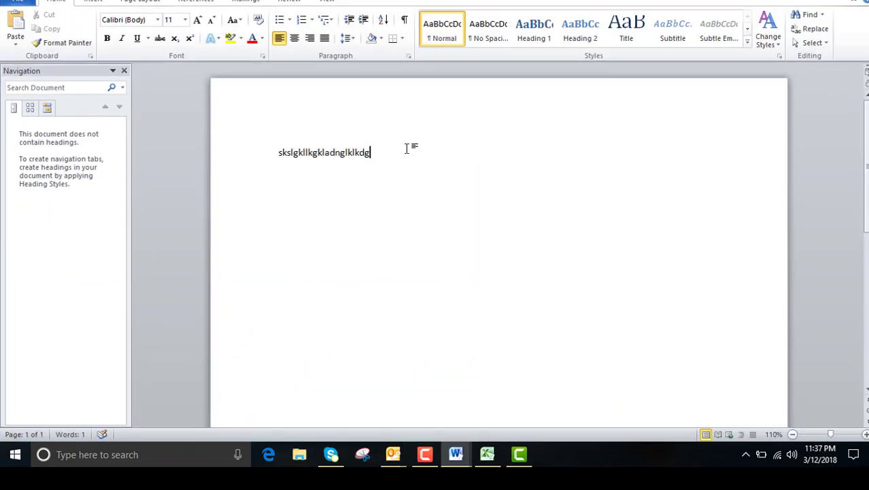
pyautogui.press('Return')
pyautogui.write('kklsglkg')
pyautogui.press('super')
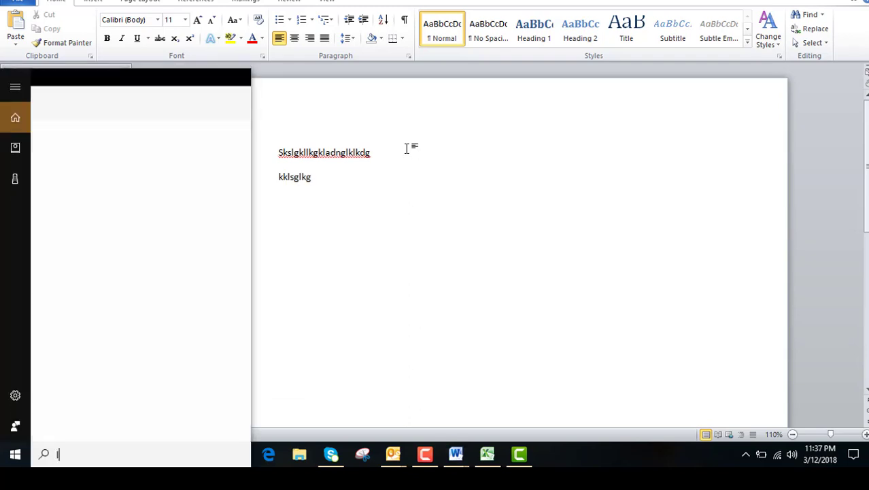
pyautogui.write('kco')
pyautogui.press('Escape')
# Replace all text in the document with the lines "Happy new year" and "How are you".
pyautogui.moveTo(316, 176); pyautogui.dragTo(268, 152)
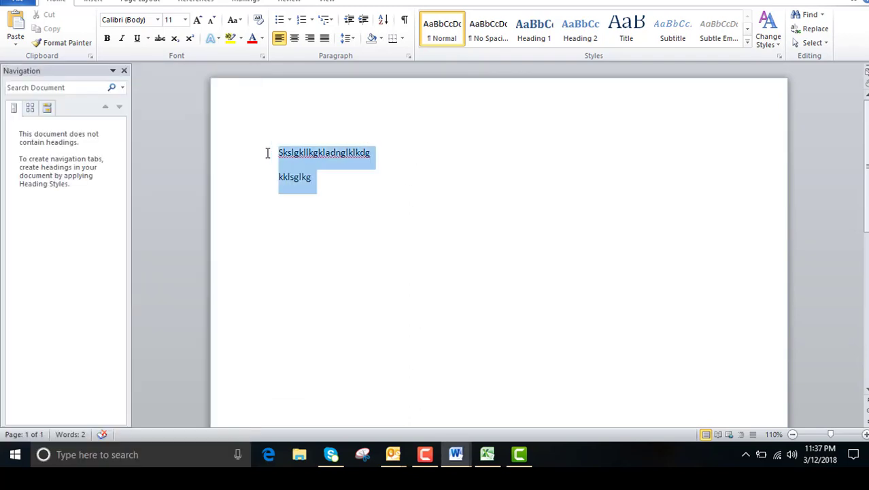
pyautogui.write('Happ')
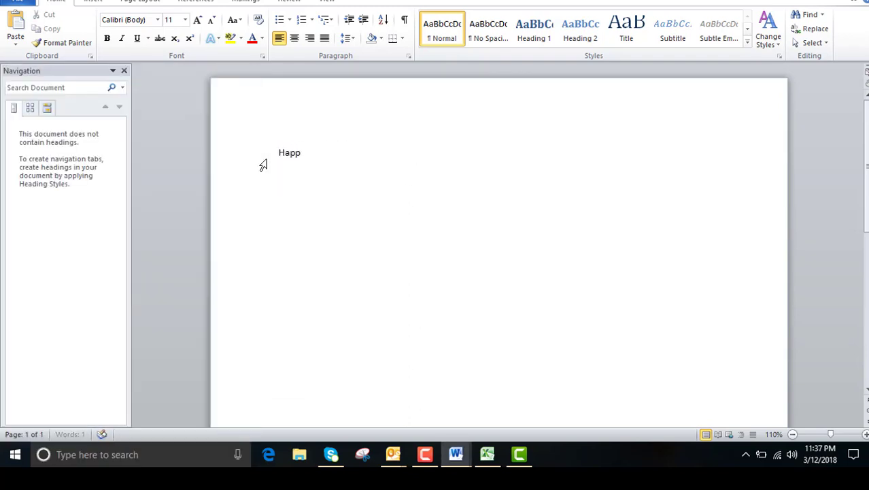
pyautogui.write('y new year')
pyautogui.press('Return')
pyautogui.write('Ho')
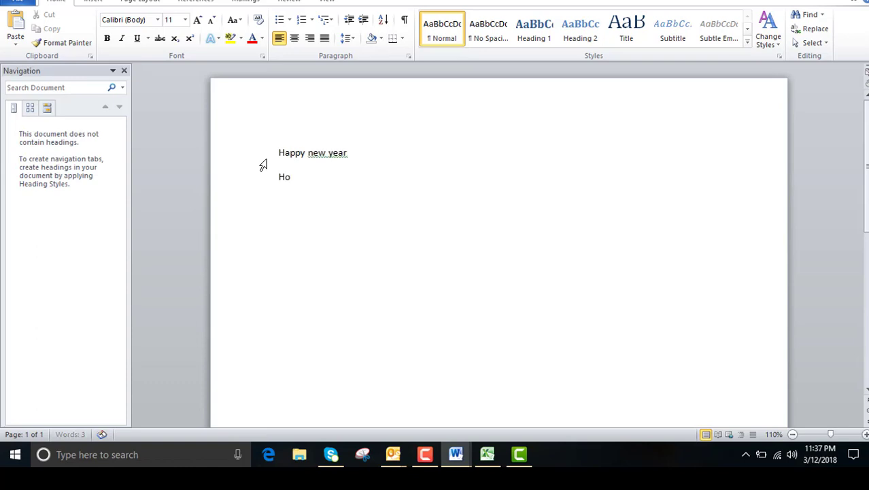
pyautogui.write('w are you')
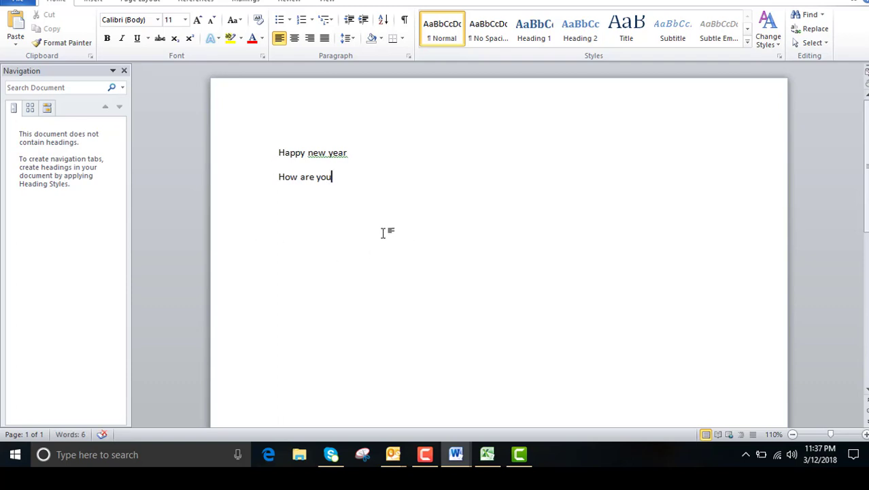
# Center the "Happy new year" line and left-align it again, and repeat both alignments on the whole text.
pyautogui.moveTo(358, 161); pyautogui.dragTo(260, 143)
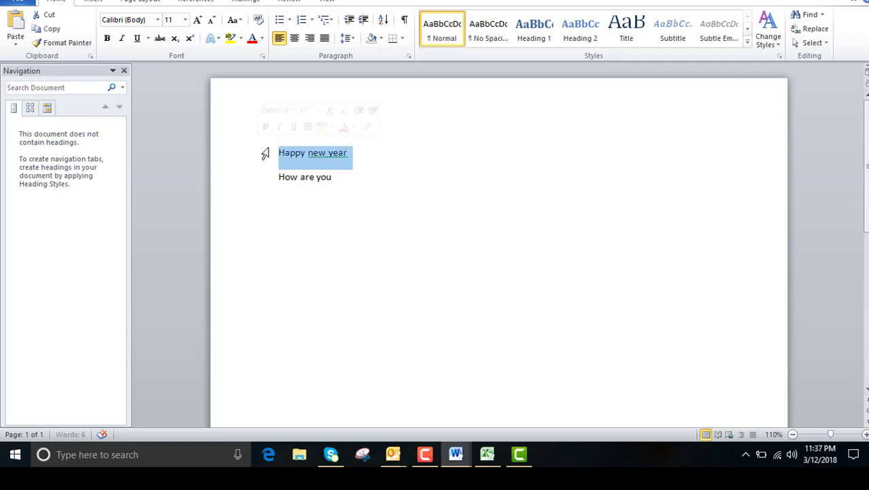
pyautogui.hotkey('ctrl', 'e')
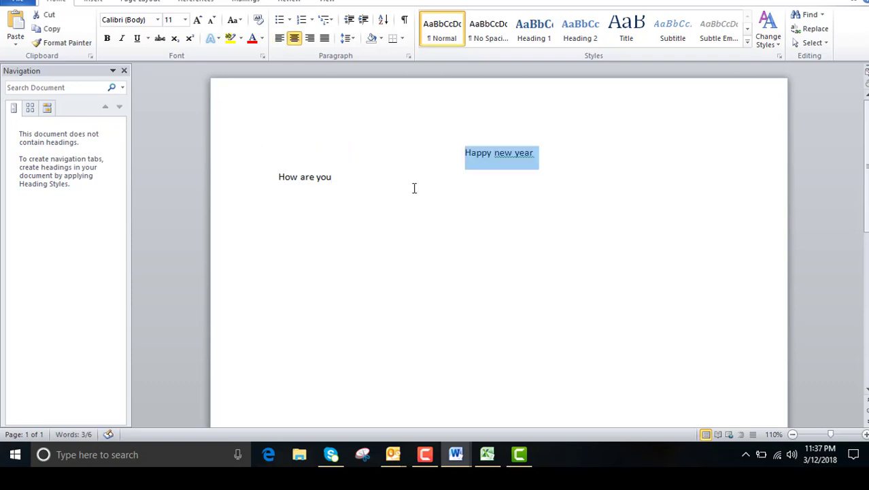
pyautogui.hotkey('ctrl', 'l')
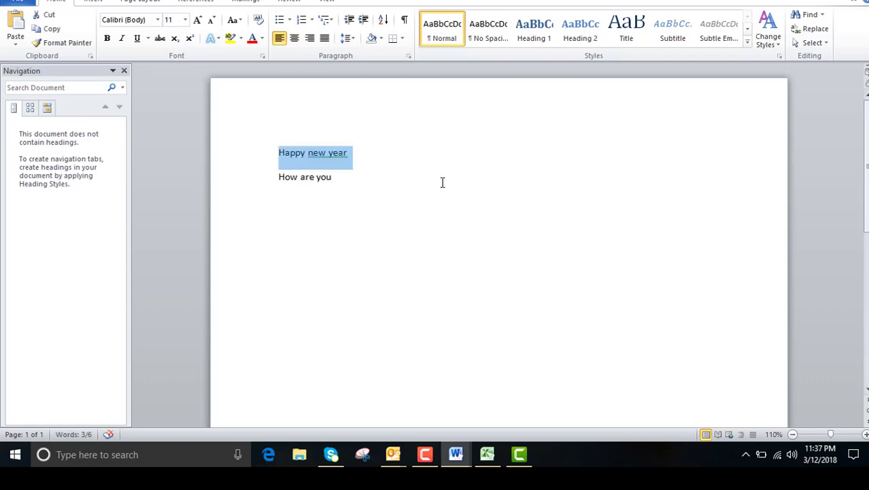
pyautogui.hotkey('ctrl', 'a')
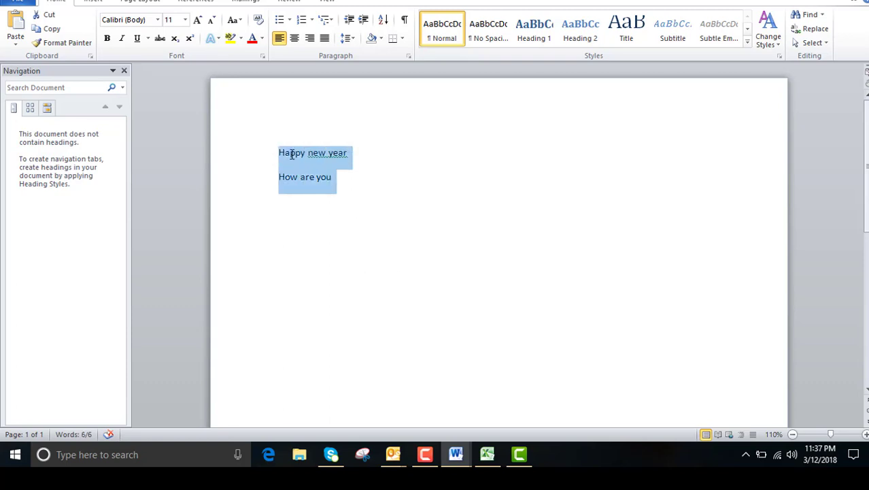
pyautogui.hotkey('ctrl', 'e')
pyautogui.hotkey('ctrl', 'l')
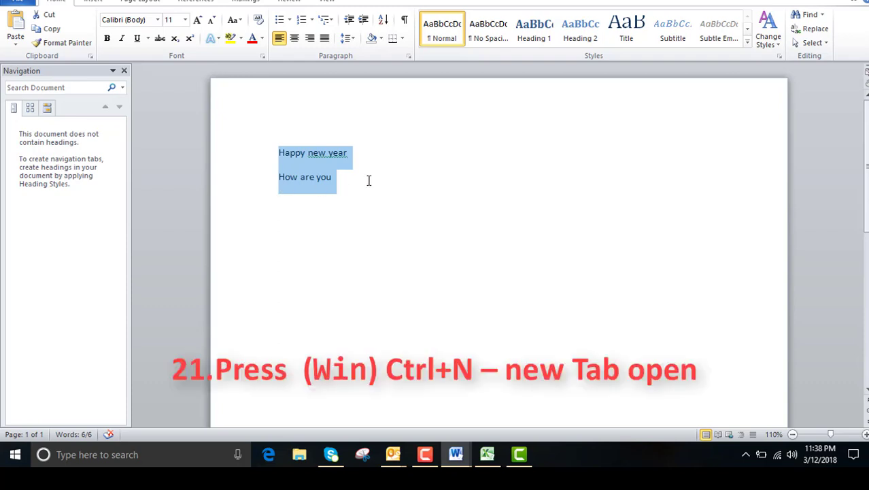
# Create a new blank document, switch to the "Happy new year" document, and return to the blank one.
pyautogui.hotkey('ctrl', 'n')
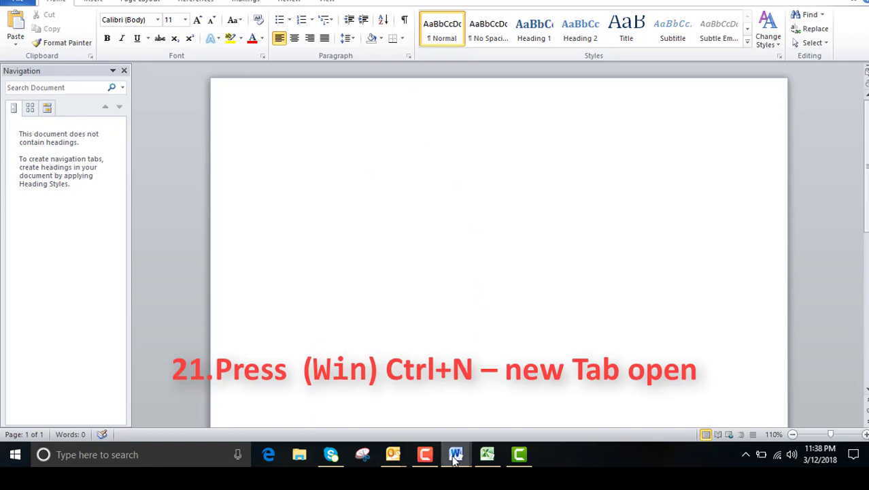
pyautogui.moveTo(455, 454)
pyautogui.click(449, 411)
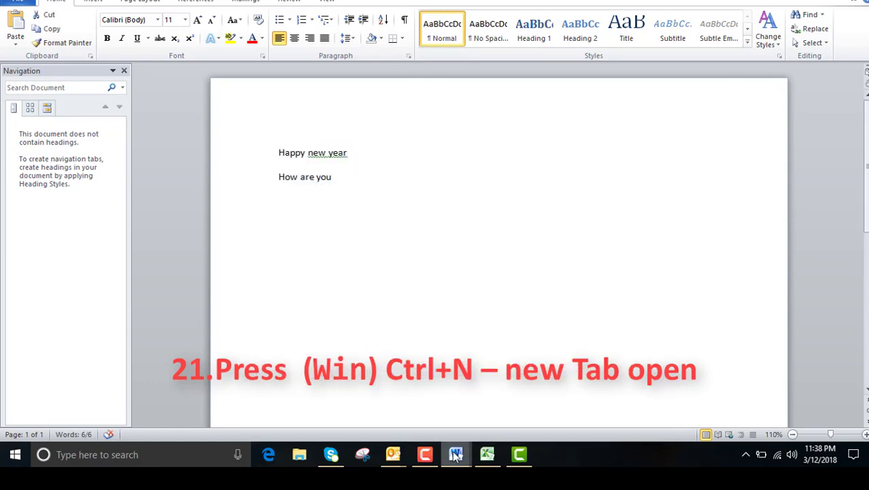
pyautogui.click(552, 398)
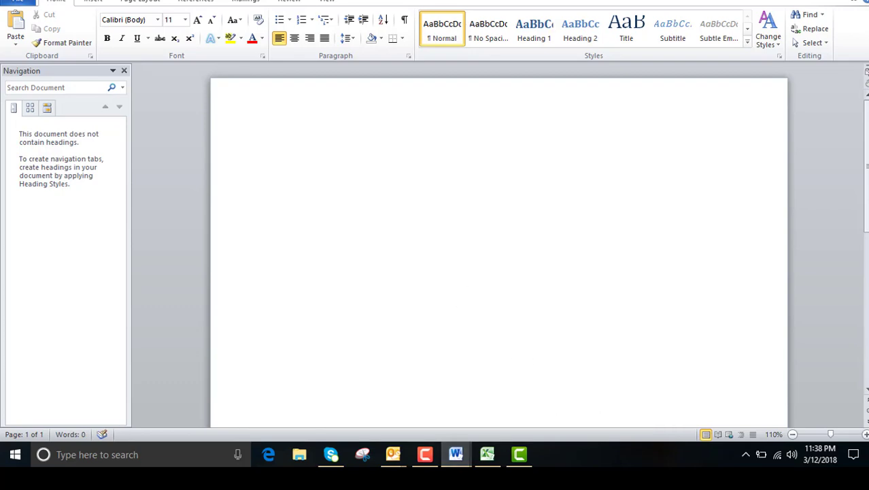
# Close the blank document and the "Happy new year" document without saving the changes.
pyautogui.hotkey('ctrl', 'z')
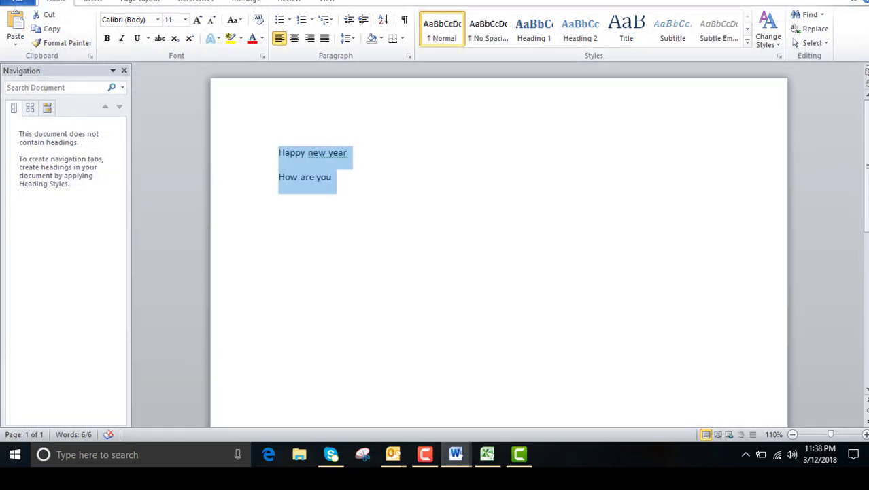
pyautogui.hotkey('alt', 'F4')
pyautogui.click(449, 228)
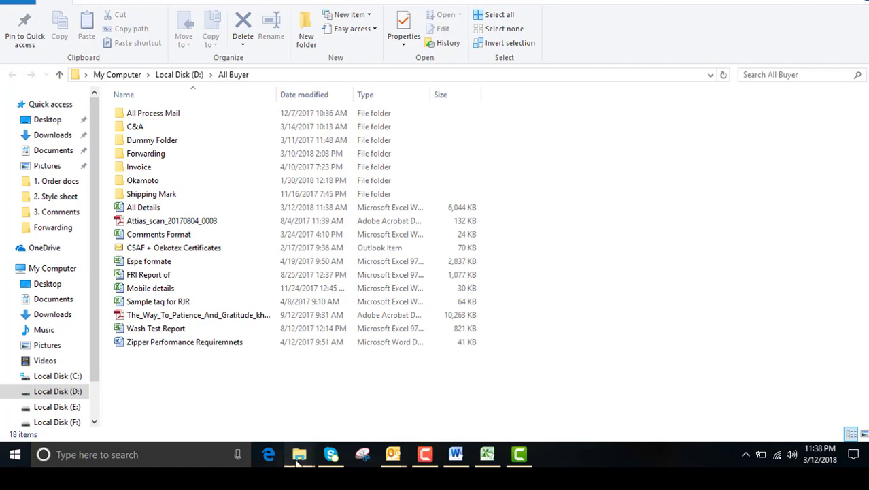
# Switch between the two open All Buyer folder windows and close the active one.
pyautogui.moveTo(300, 455)
pyautogui.click(325, 418)
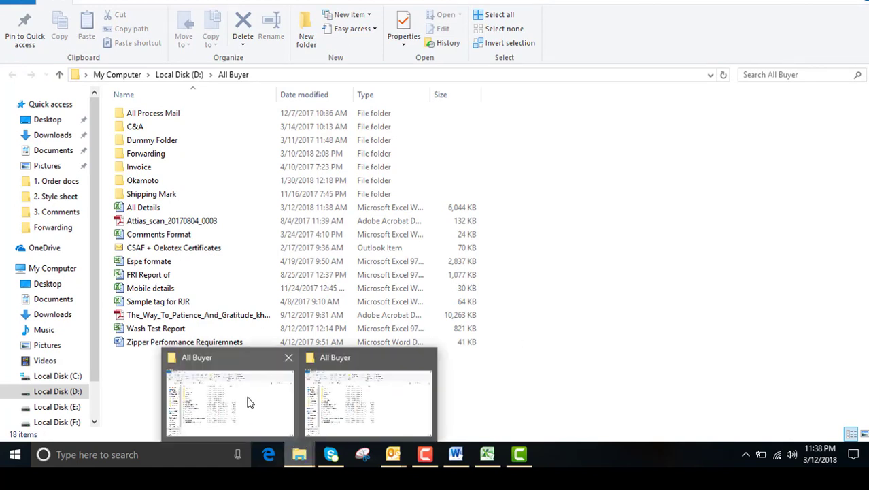
pyautogui.click(249, 402)
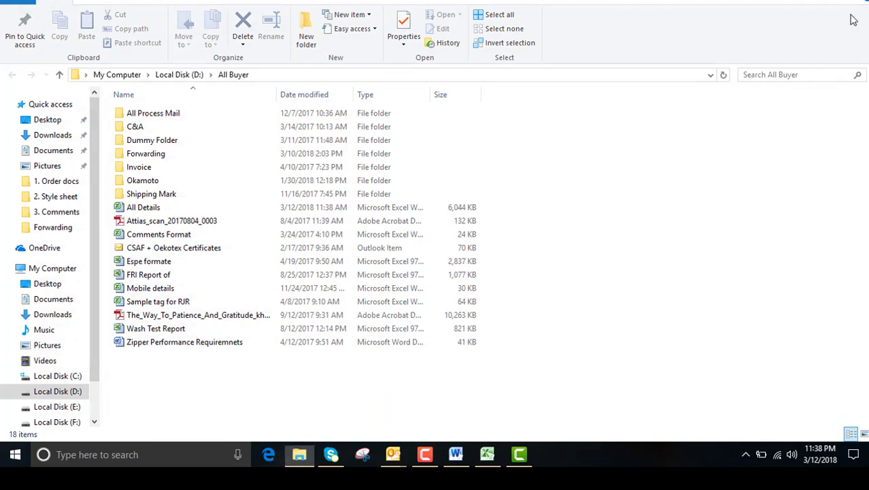
pyautogui.hotkey('alt', 'F4')
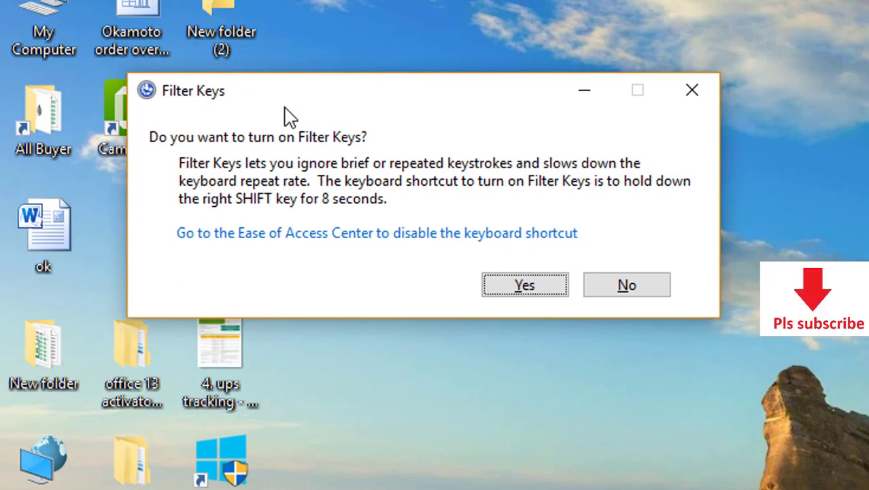
# Decline turning on Filter Keys, and open New Microsoft Word Document from the desktop in a maximized window.
pyautogui.click(612, 289)
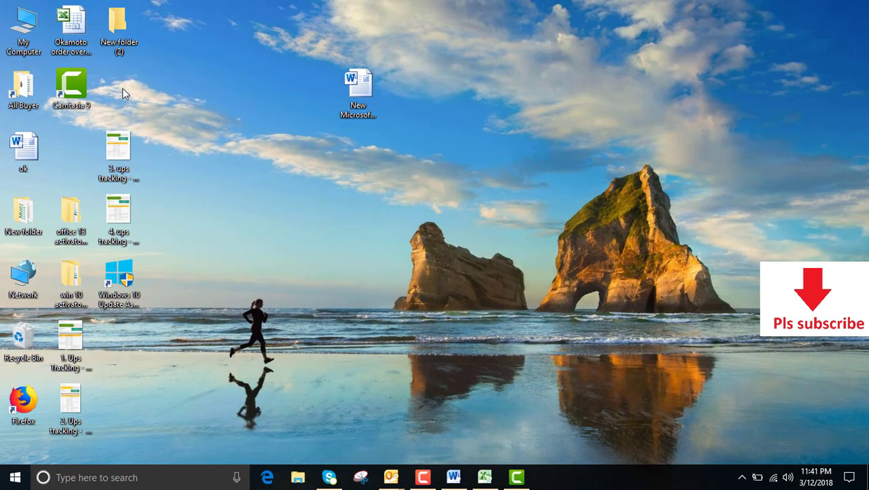
pyautogui.doubleClick(356, 106)
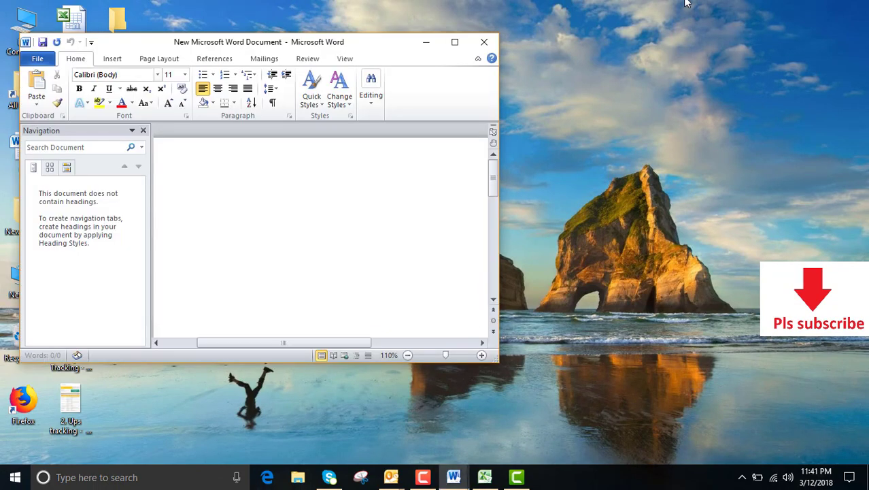
pyautogui.click(455, 42)
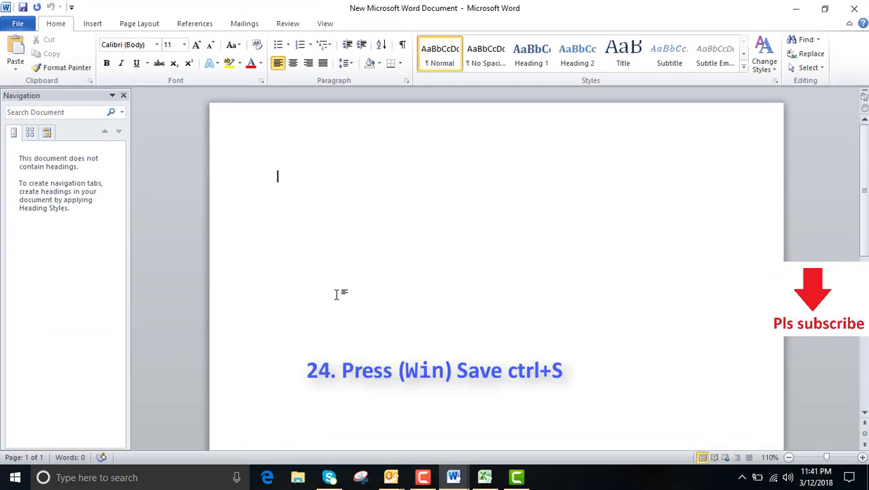
# Enter "fff" in the document and save it to the desktop as a Word document named FF.
pyautogui.write('fff')
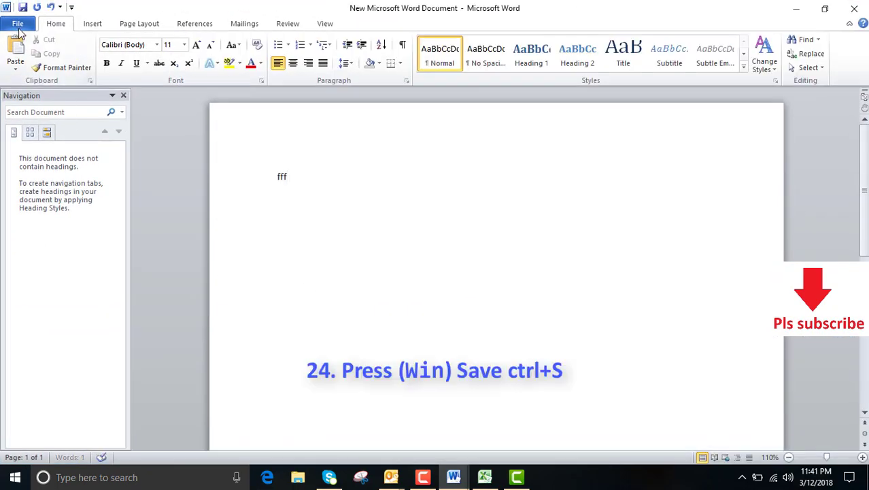
pyautogui.click(17, 24)
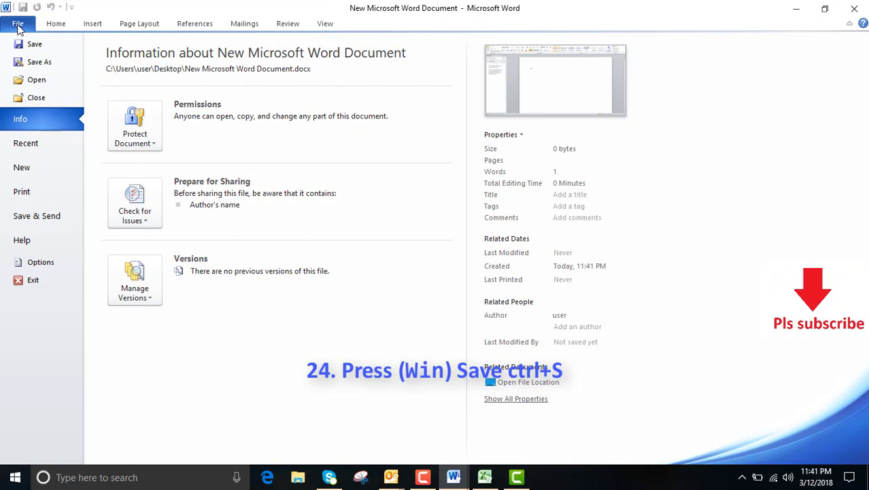
pyautogui.click(39, 63)
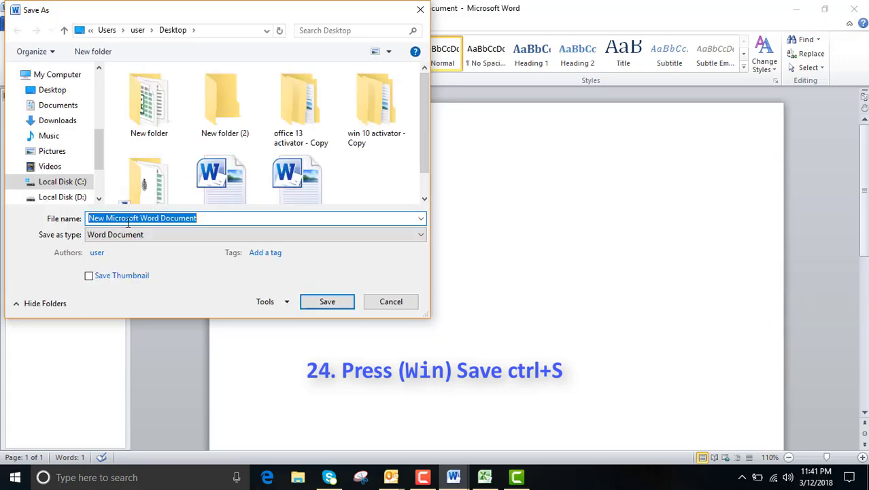
pyautogui.write('FF')
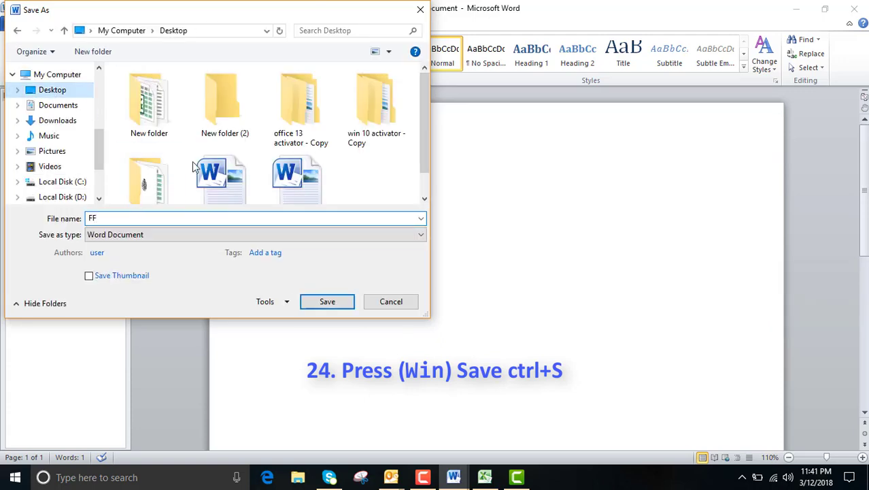
pyautogui.click(309, 301)
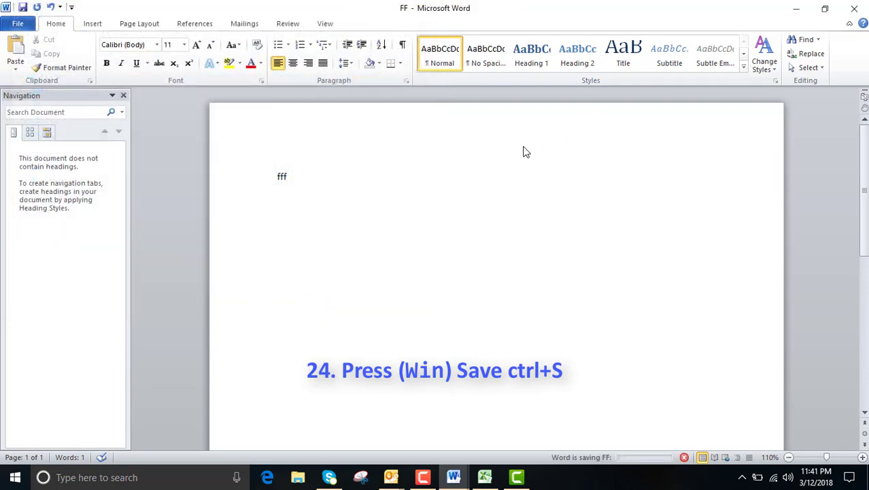
# Close the FF document, and reopen New Microsoft Word Document from the desktop in a maximized window.
pyautogui.click(854, 8)
pyautogui.doubleClick(359, 87)
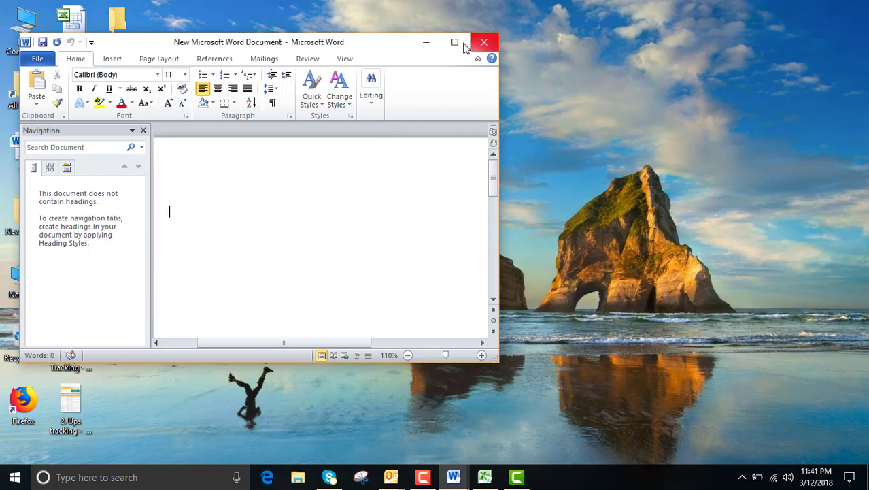
pyautogui.click(454, 42)
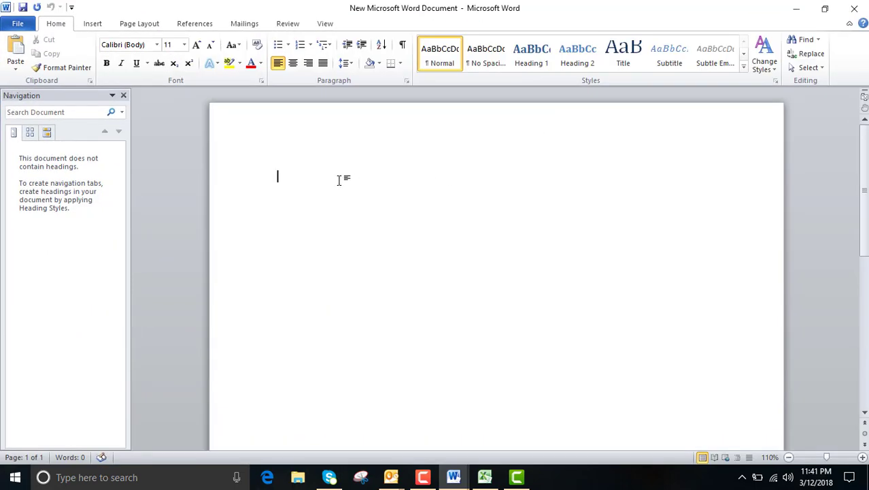
# Enter "Happy new year" in New Microsoft Word Document, save it and close the document.
pyautogui.write('Happy new year')
pyautogui.hotkey('ctrl', 's')
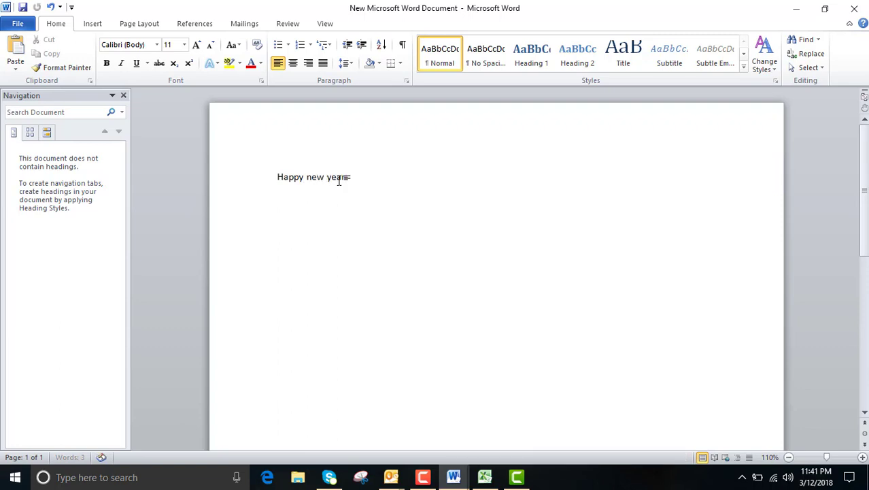
pyautogui.click(855, 8)
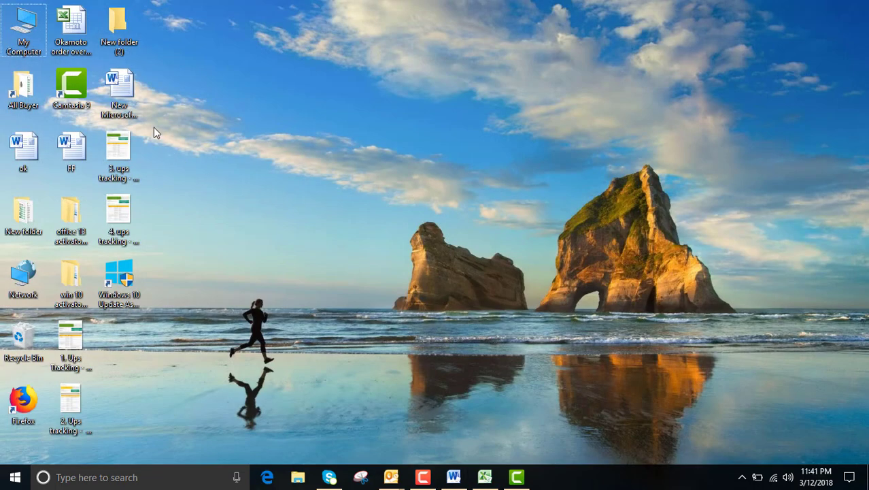
# Reopen New Microsoft Word Document from the desktop in a maximized window to check the saved text, and close it.
pyautogui.doubleClick(119, 87)
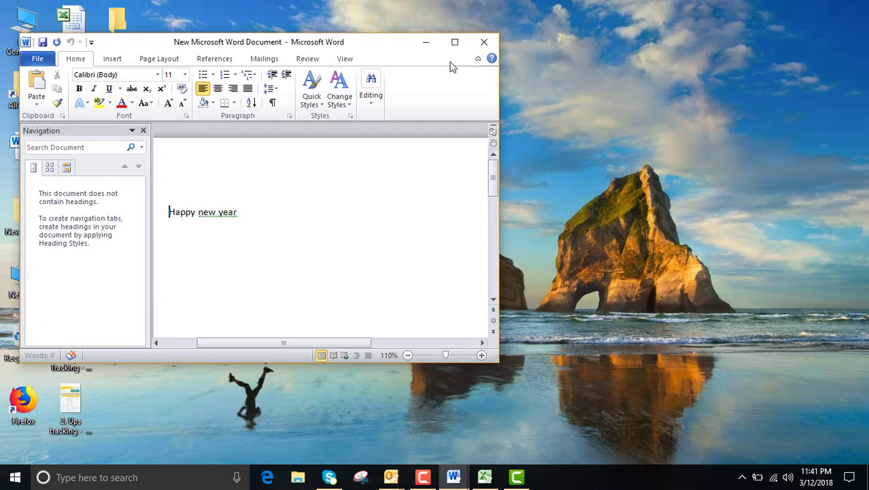
pyautogui.click(455, 42)
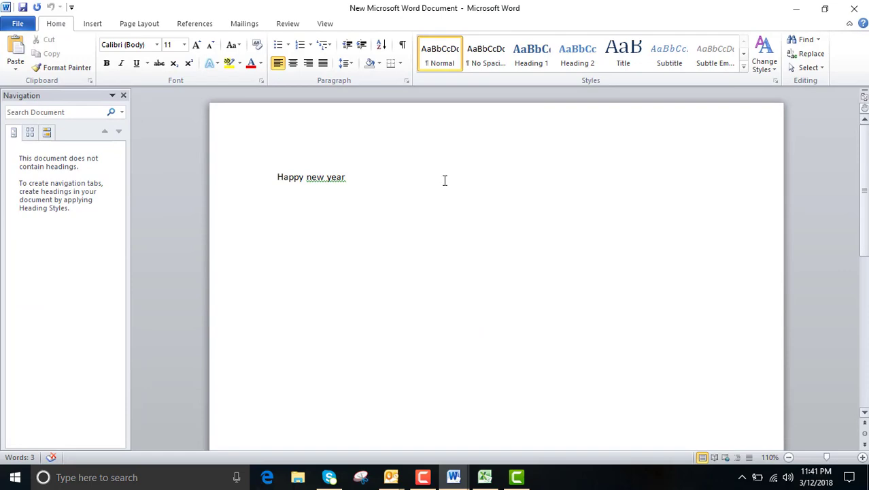
pyautogui.click(856, 8)
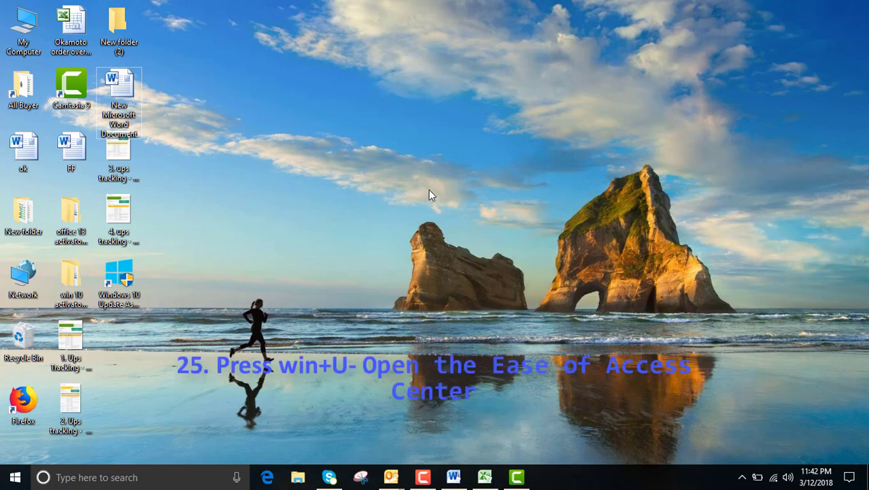
# Open the Ease of Access settings and close them again.
pyautogui.press('super+u')
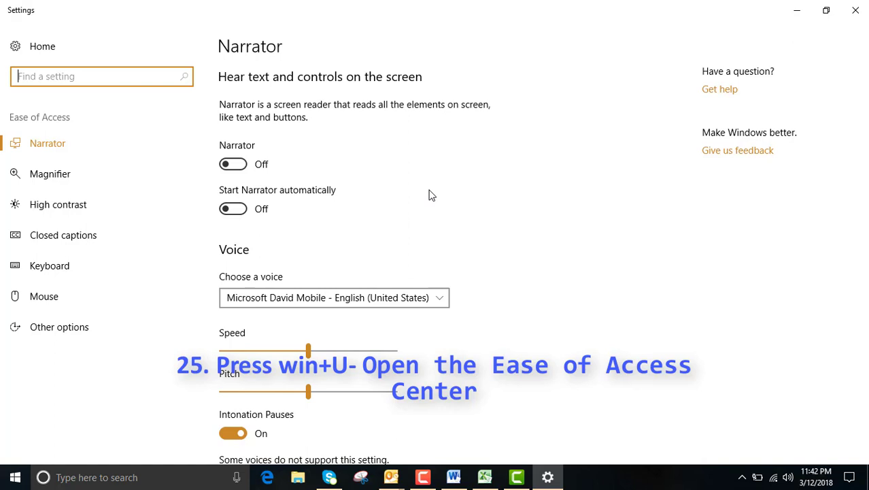
pyautogui.click(854, 10)
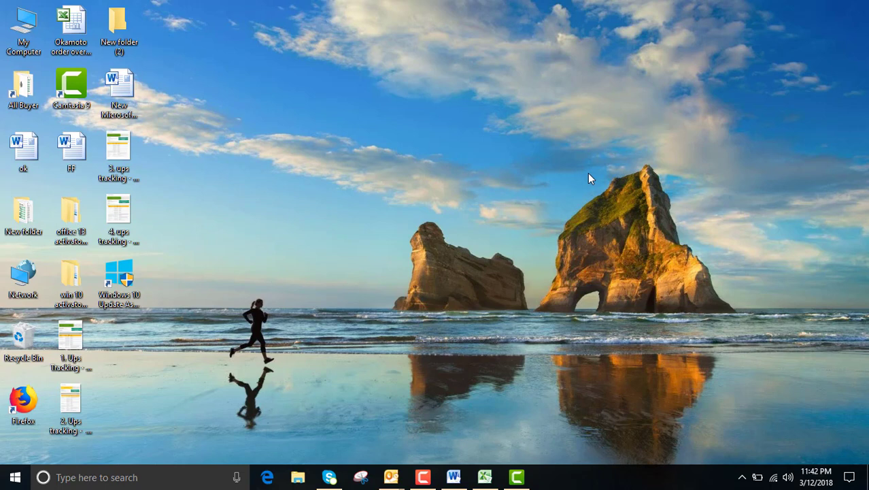
# Start Magnifier, switch to the All Buyer folder window and zoom in on its file list in several increments.
pyautogui.press('super+plus')
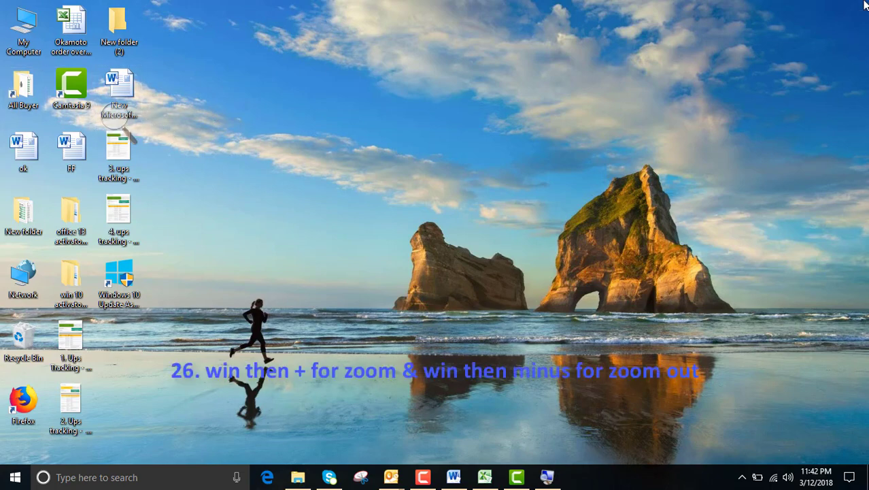
pyautogui.hotkey('alt', 'Tab')
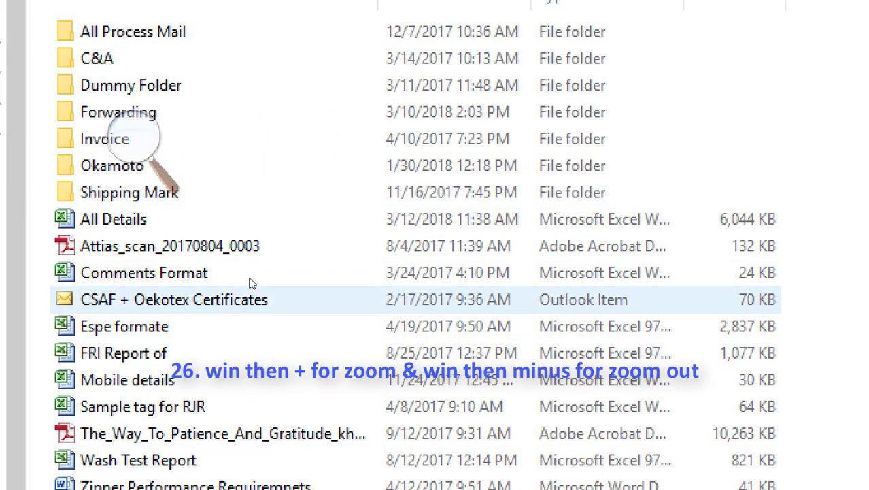
pyautogui.press('super+plus')
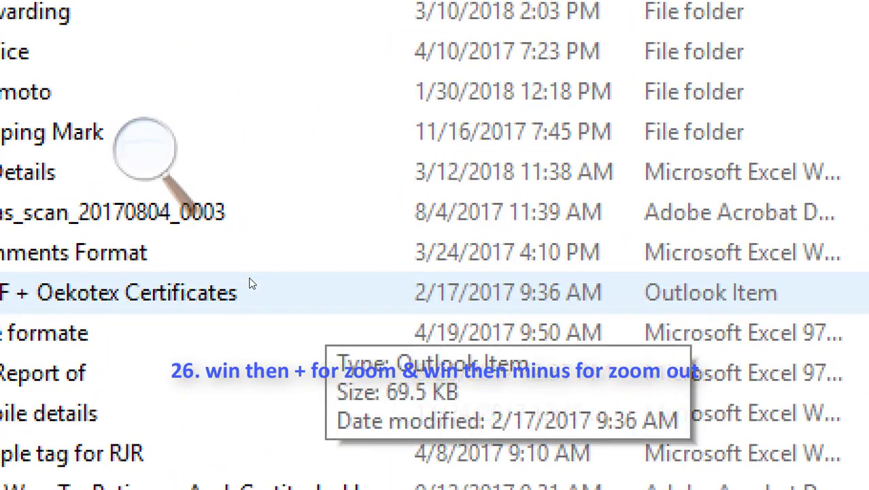
pyautogui.press('super+plus')
pyautogui.press('super+plus')
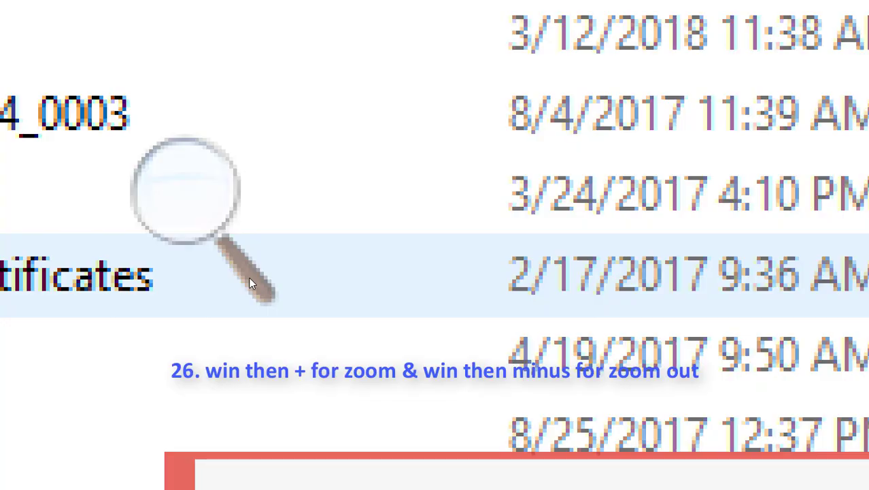
# Zoom Magnifier out, in and back to normal size over the All Buyer folder, and close the folder window.
pyautogui.press('super+minus')
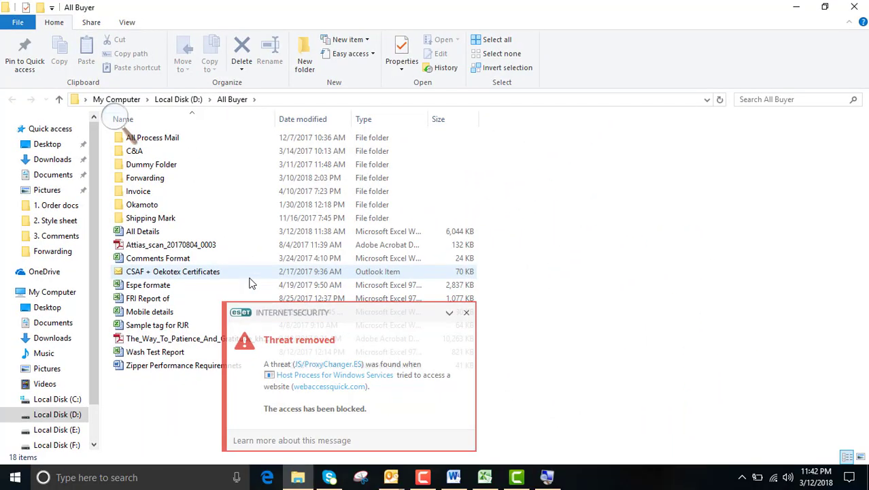
pyautogui.press('super+plus')
pyautogui.press('super+plus')
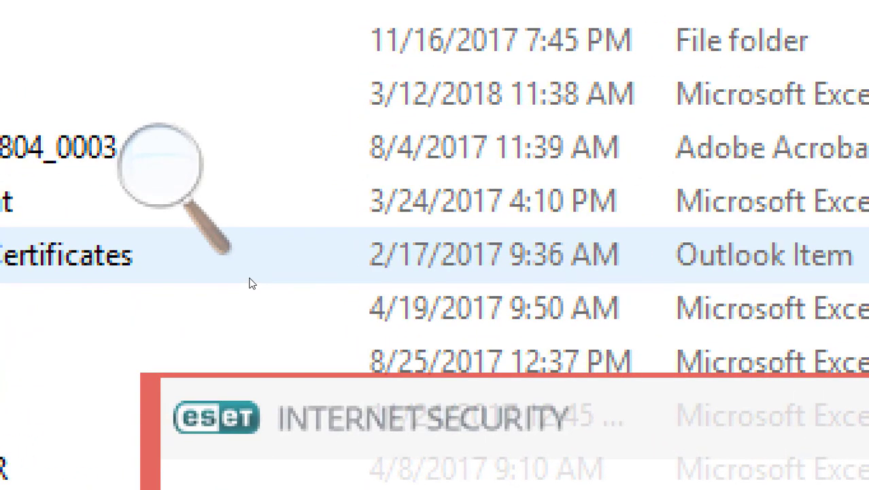
pyautogui.press('super+minus')
pyautogui.press('super+minus')
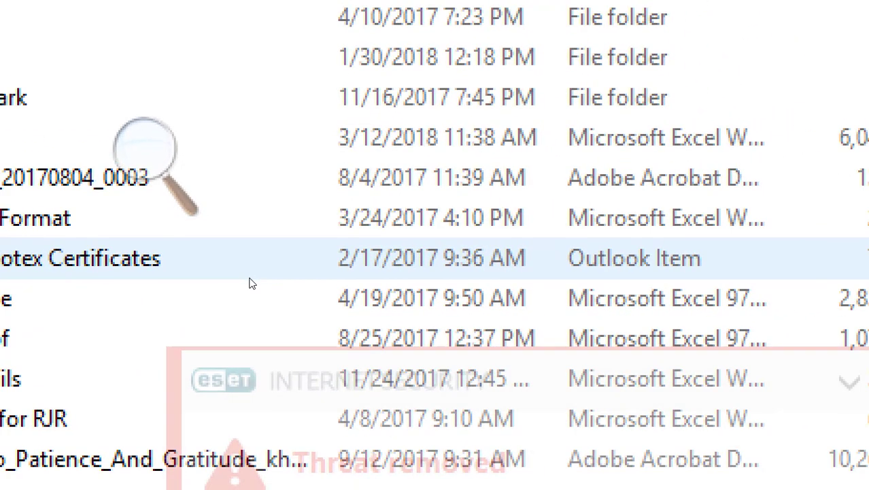
pyautogui.press('super+minus')
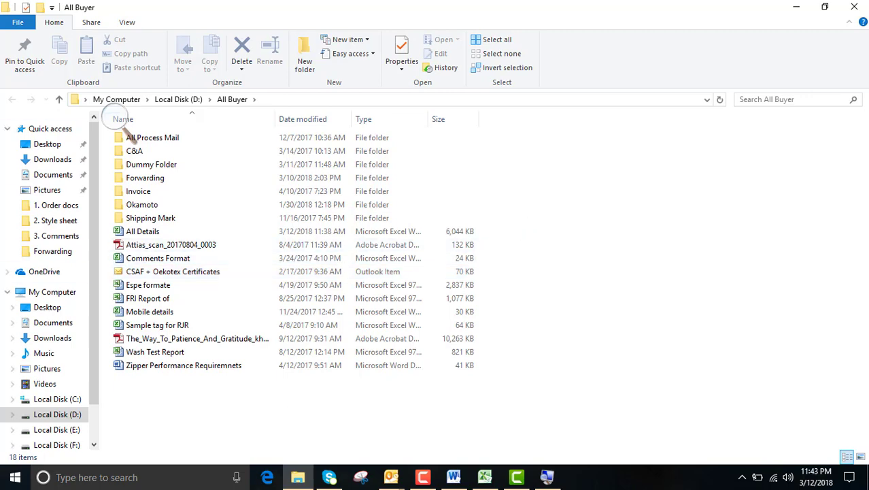
pyautogui.click(859, 16)
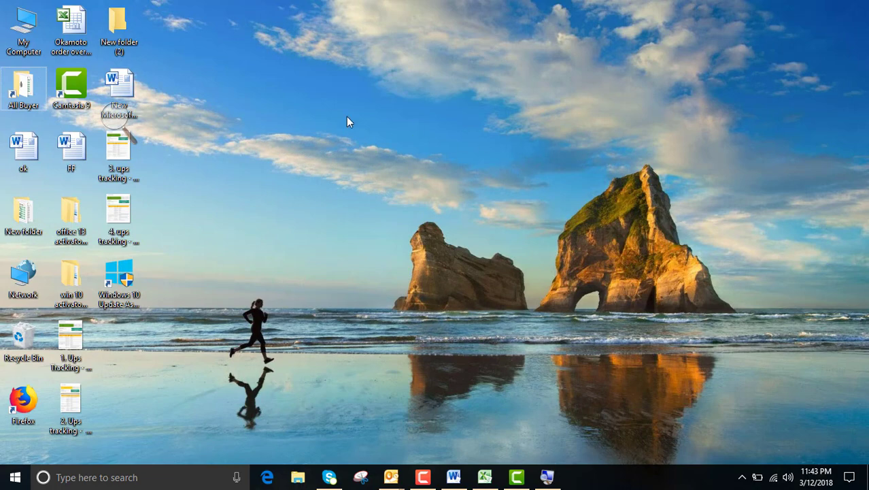
# Open New Microsoft Word Document from the desktop in a maximized window and copy its "Happy new year" line.
pyautogui.click(119, 95)
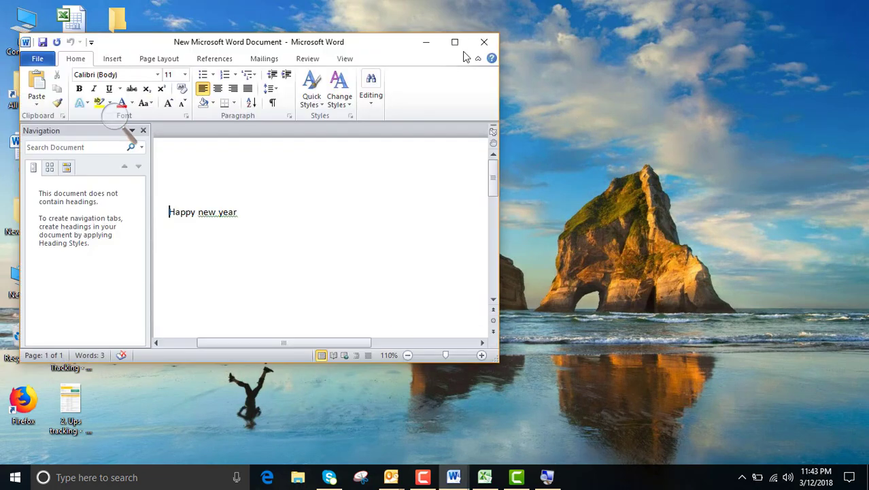
pyautogui.click(453, 39)
pyautogui.moveTo(278, 177); pyautogui.dragTo(423, 174)
pyautogui.hotkey('ctrl', 'c')
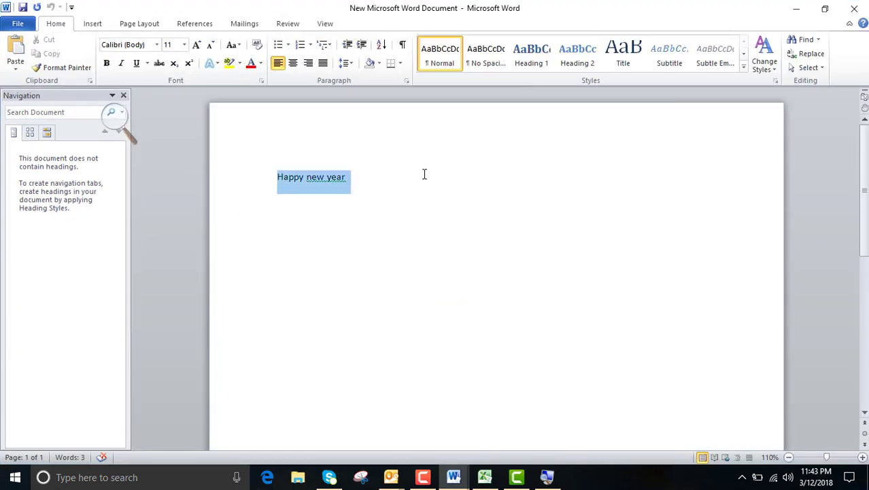
# Paste the copied line seven times below the original "Happy new year" line.
pyautogui.click(376, 179)
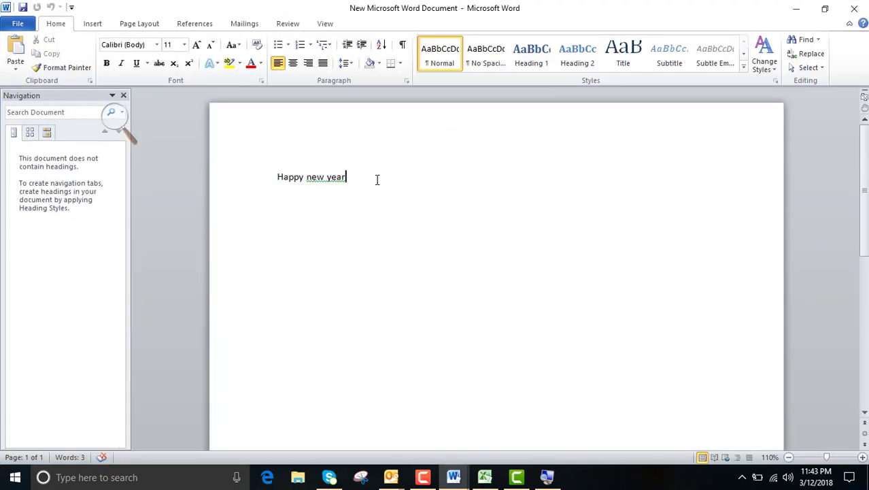
pyautogui.press('Return')
pyautogui.hotkey('ctrl', 'v')
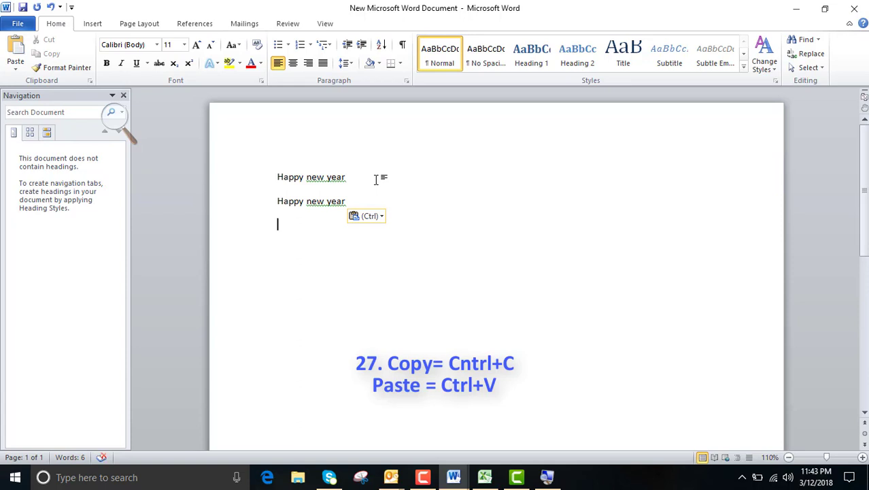
pyautogui.hotkey('ctrl', 'v')
pyautogui.hotkey('ctrl', 'v')
pyautogui.hotkey('ctrl', 'v')
pyautogui.hotkey('ctrl', 'v')
pyautogui.hotkey('ctrl', 'v')
pyautogui.hotkey('ctrl', 'v')
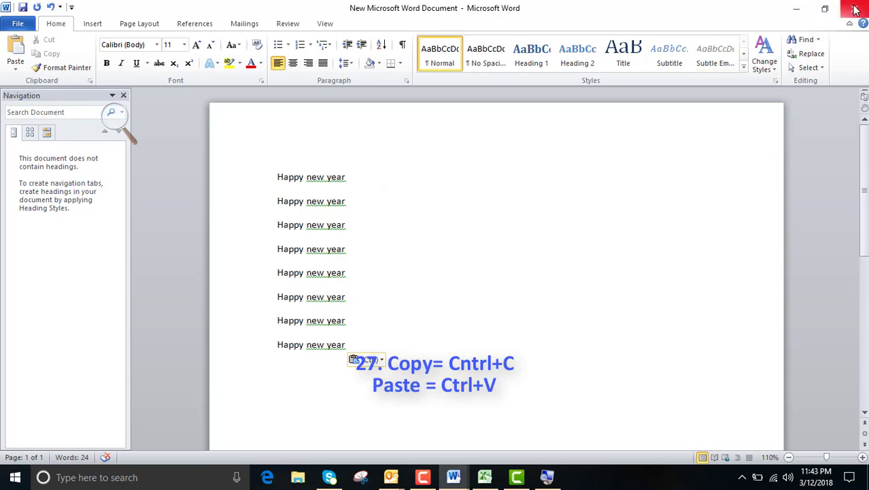
# Minimize the document, and move the desktop icon selection to the first and the last file in the column.
pyautogui.click(795, 9)
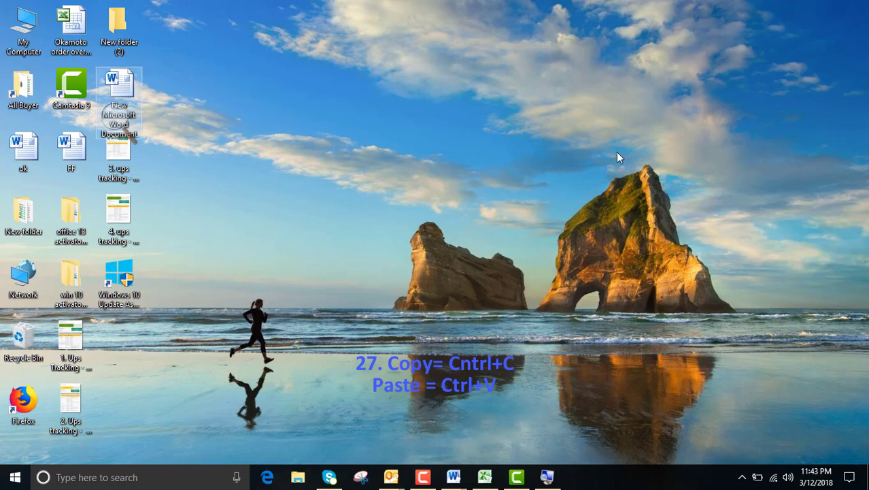
pyautogui.click(70, 29)
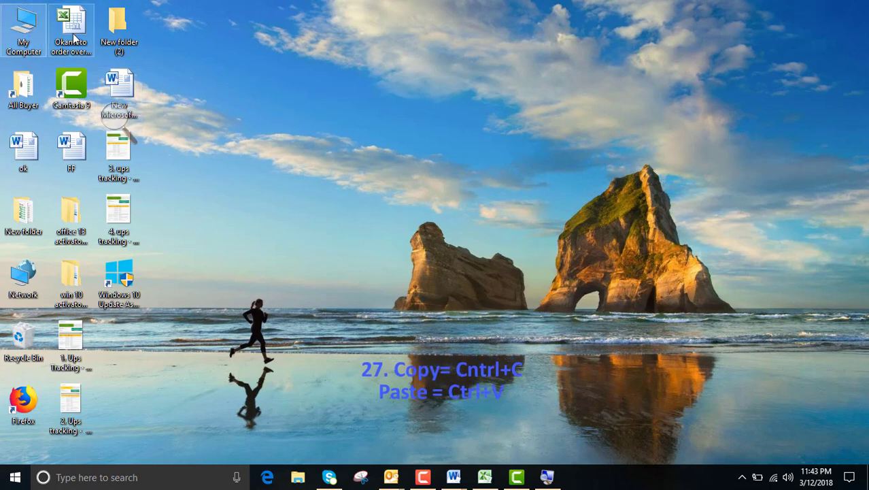
pyautogui.click(117, 92)
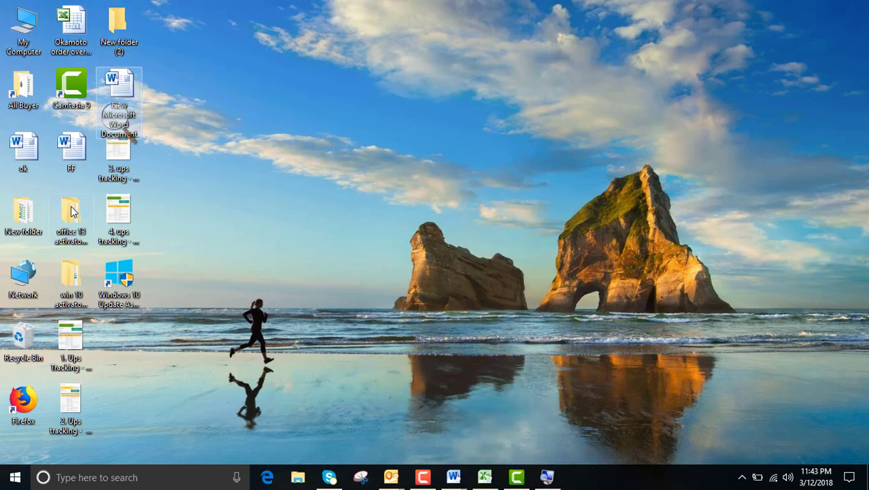
pyautogui.click(72, 151)
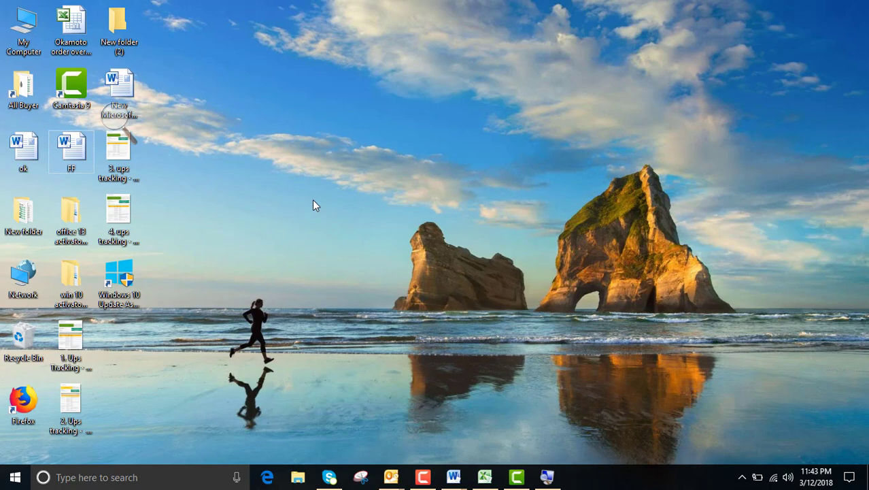
pyautogui.press('Home')
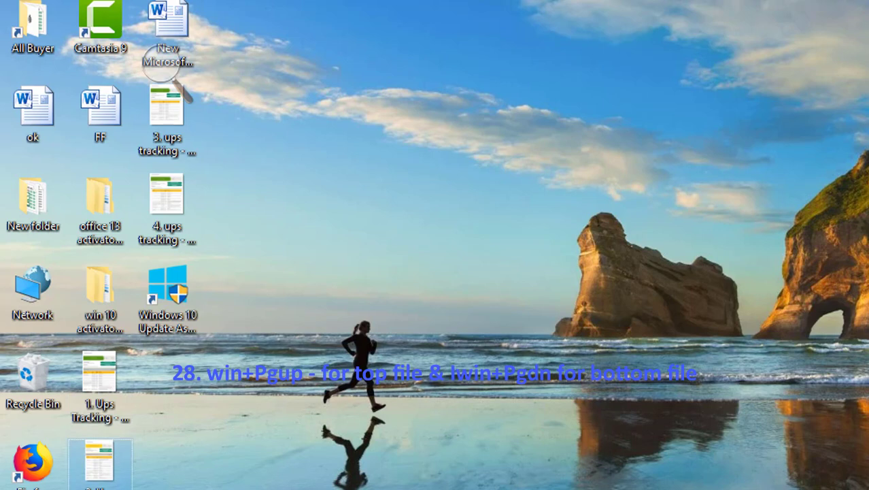
pyautogui.click(316, 307)
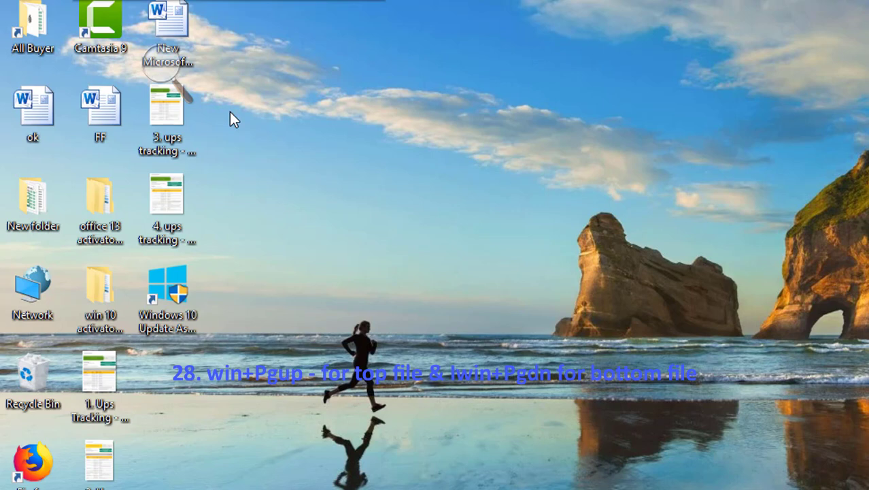
pyautogui.press('super+Page_Down')
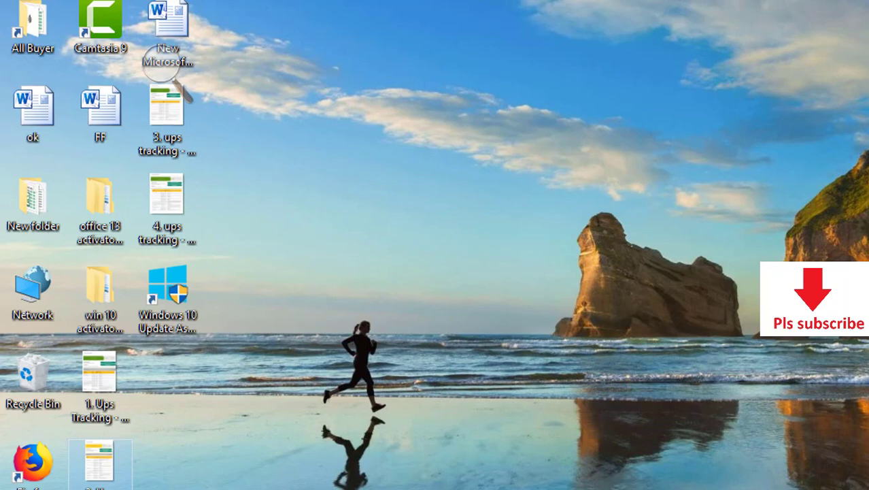
# Bring back New Microsoft Word Document, try to print it, and cancel saving and closing the document.
pyautogui.moveTo(632, 487)
pyautogui.click(735, 469)
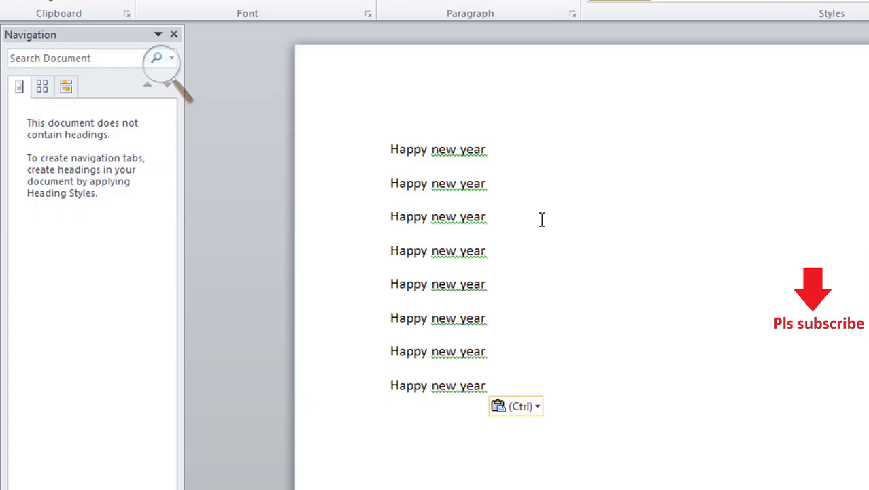
pyautogui.moveTo(392, 140); pyautogui.dragTo(497, 382)
pyautogui.click(651, 213)
pyautogui.hotkey('ctrl', 'p')
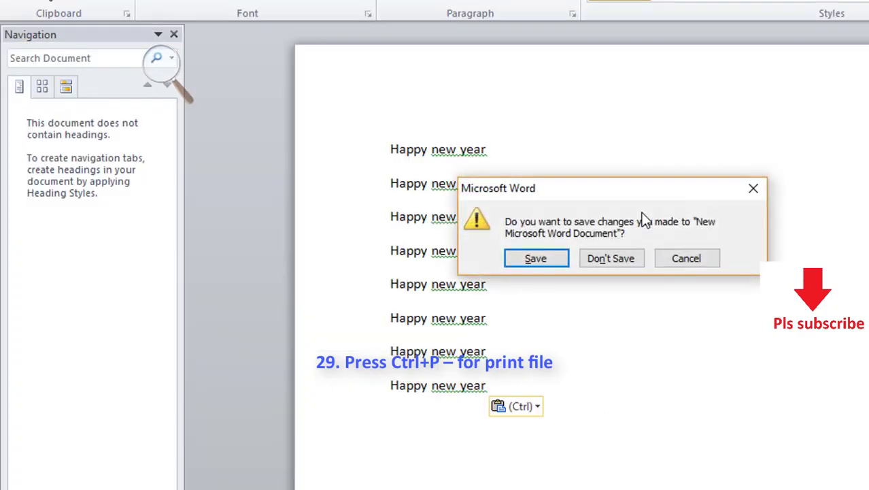
pyautogui.click(698, 256)
pyautogui.click(685, 255)
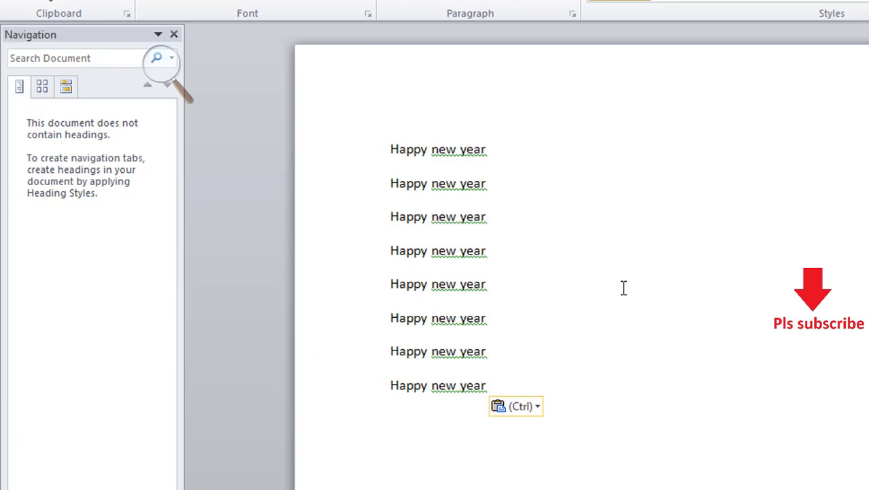
# Show the desktop, open a File Explorer window, show the desktop again and restore New Microsoft Word Document.
pyautogui.press('super+d')
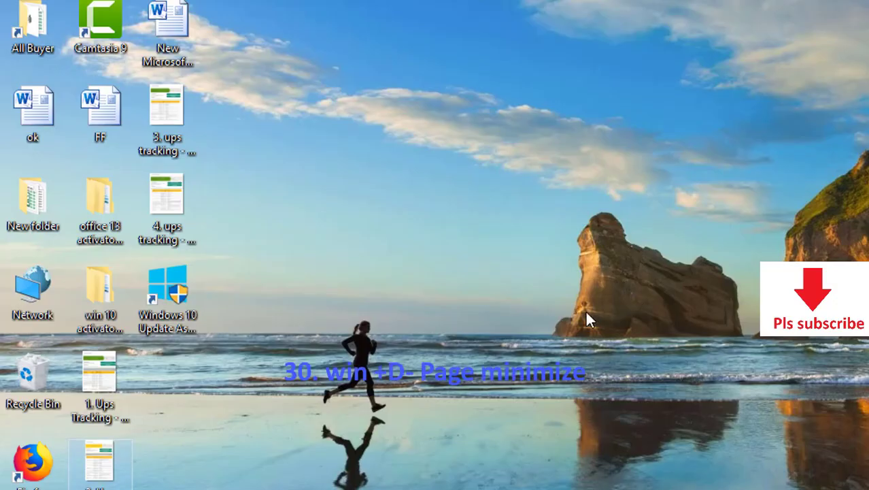
pyautogui.press('super+e')
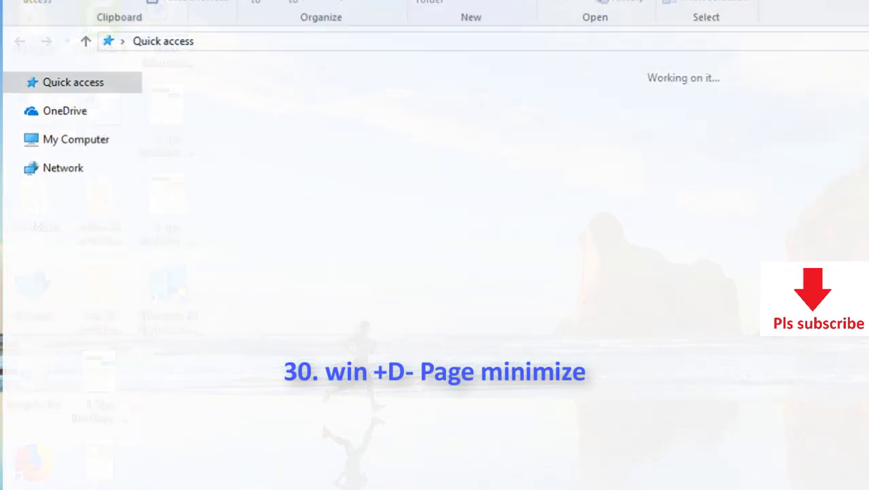
pyautogui.press('super+d')
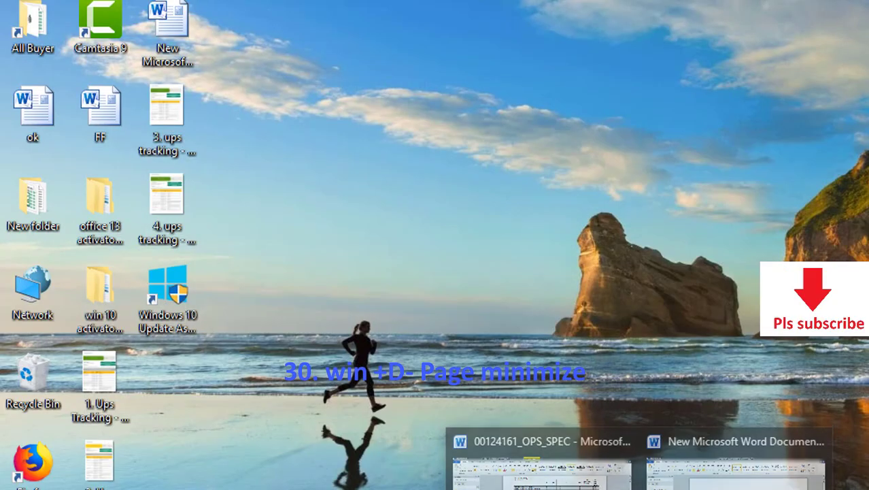
pyautogui.click(756, 466)
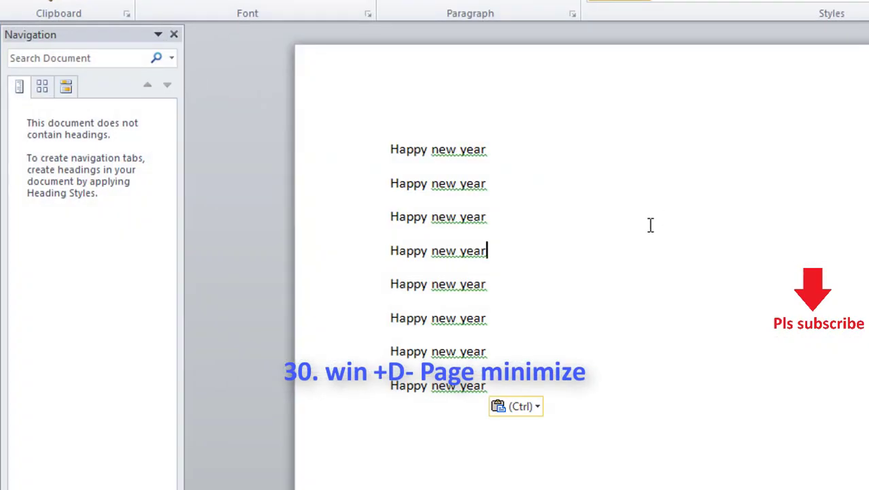
# Show the desktop and restore the document window three times in a row.
pyautogui.press('super+d')
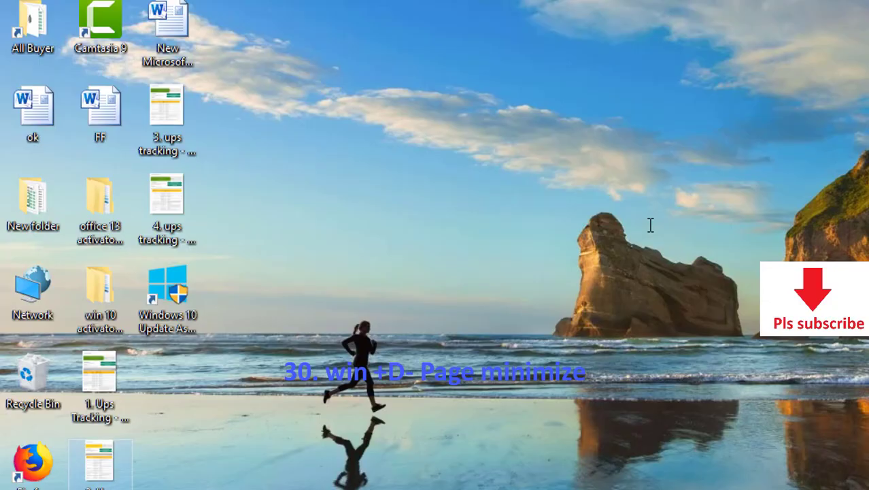
pyautogui.press('super+d')
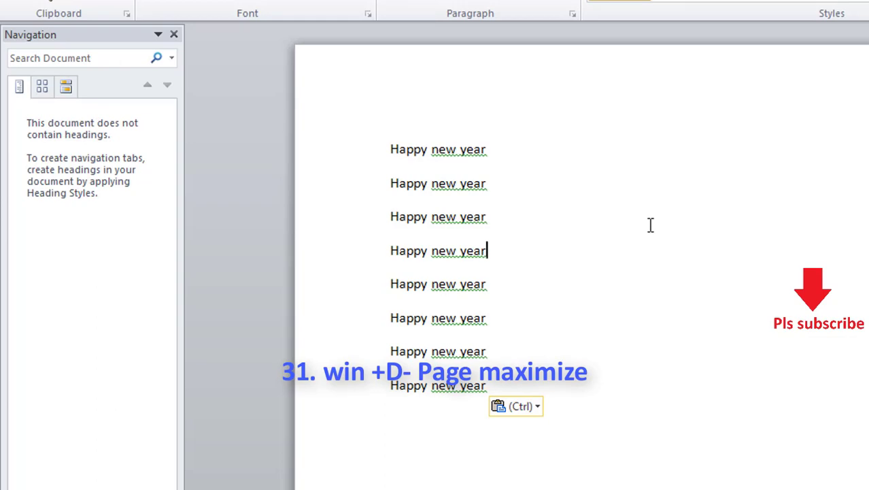
pyautogui.press('super+d')
pyautogui.press('super+d')
pyautogui.press('super+d')
pyautogui.press('super+d')
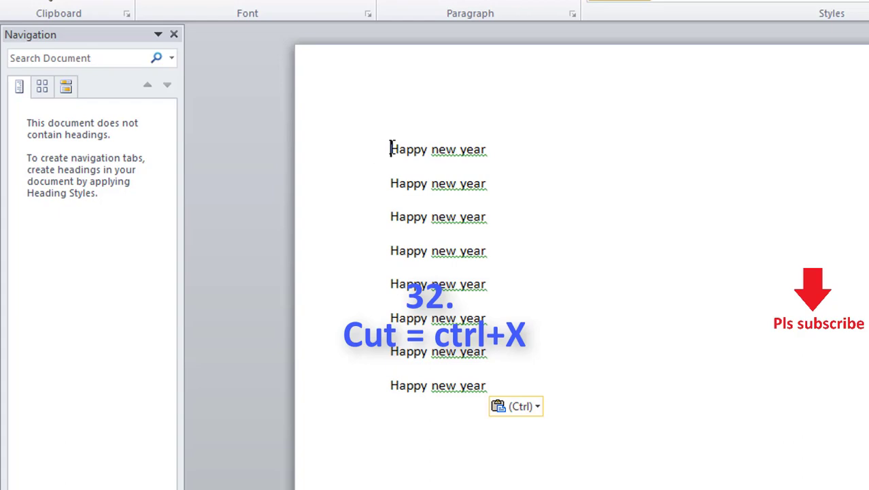
# Cut the first "Happy new year" line and paste it back in the same place.
pyautogui.moveTo(391, 148); pyautogui.dragTo(491, 166)
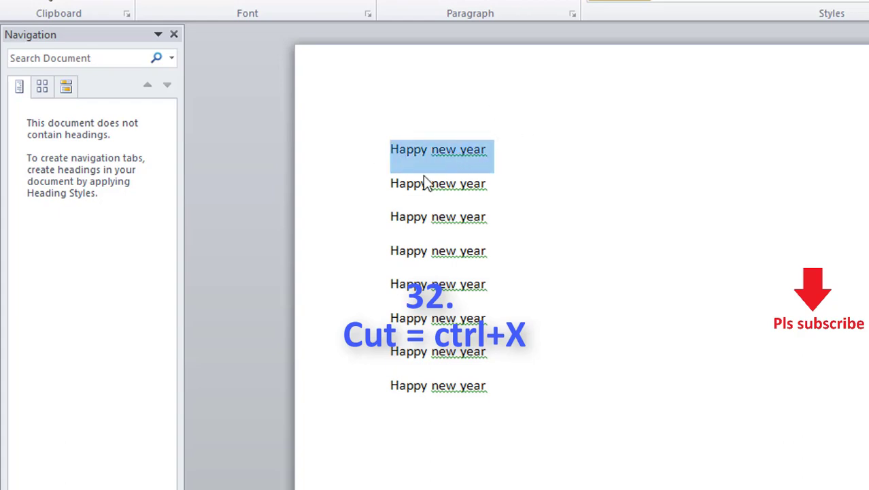
pyautogui.hotkey('ctrl', 'x')
pyautogui.hotkey('ctrl', 'v')
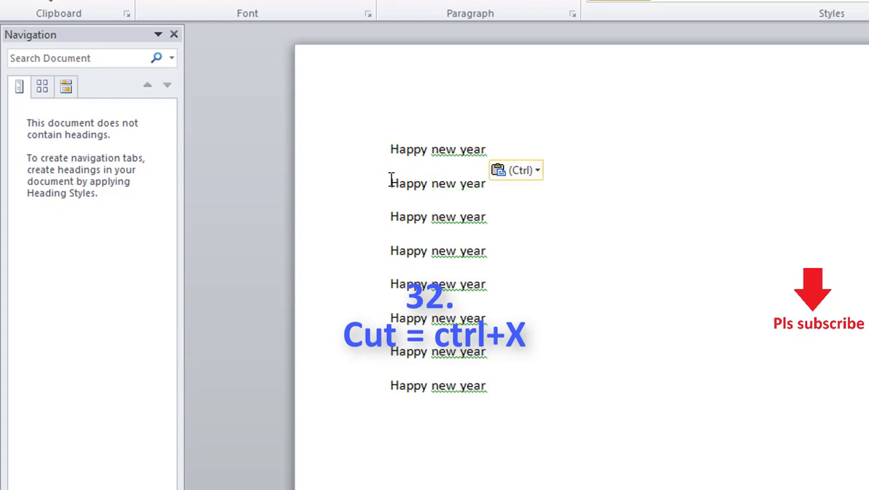
# Delete all the "Happy new year" lines, first those below the top line and then the top line itself.
pyautogui.moveTo(391, 178); pyautogui.dragTo(528, 415)
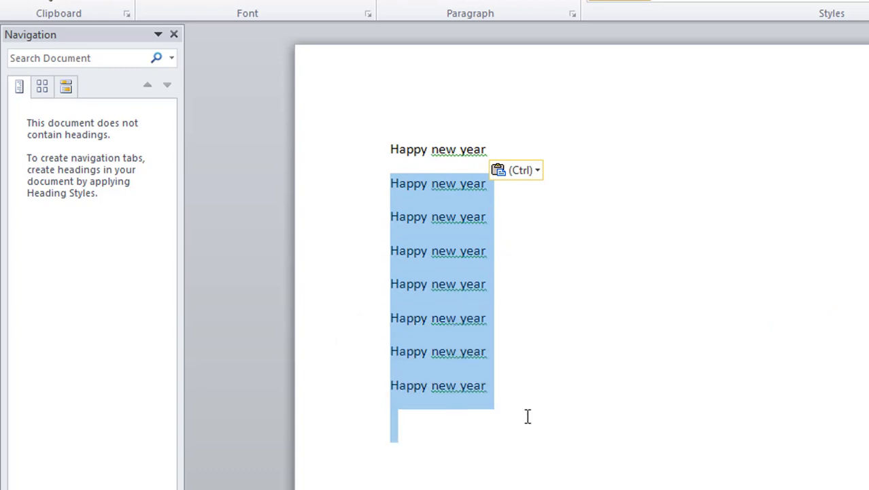
pyautogui.press('Delete')
pyautogui.moveTo(399, 150); pyautogui.dragTo(483, 155)
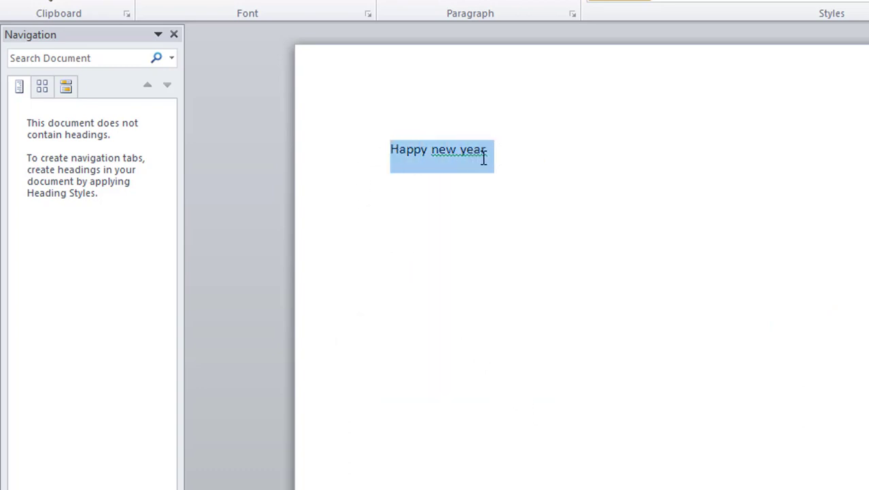
pyautogui.press('Delete')
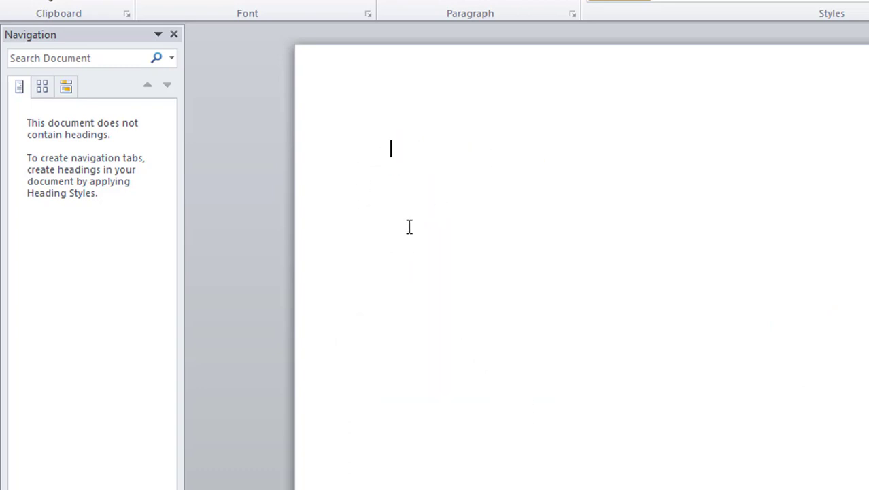